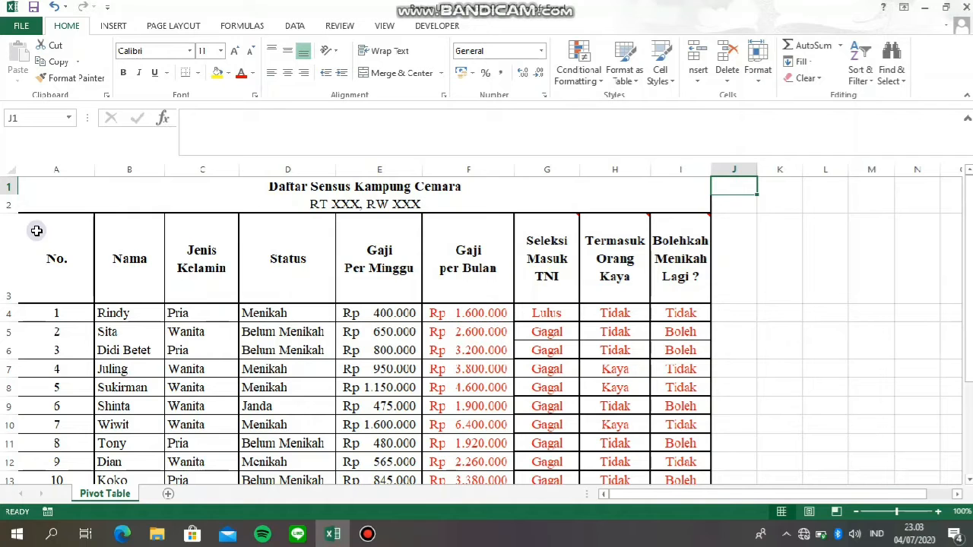
Create a PivotTable in a new worksheet from the census data in range A3:I23
left_click_drag(36, 231, 682, 450)
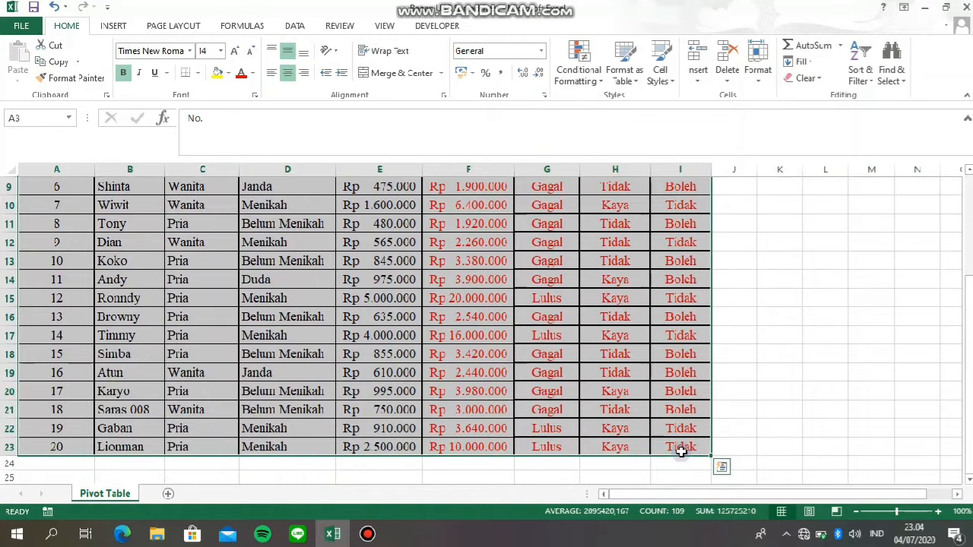
left_click(116, 27)
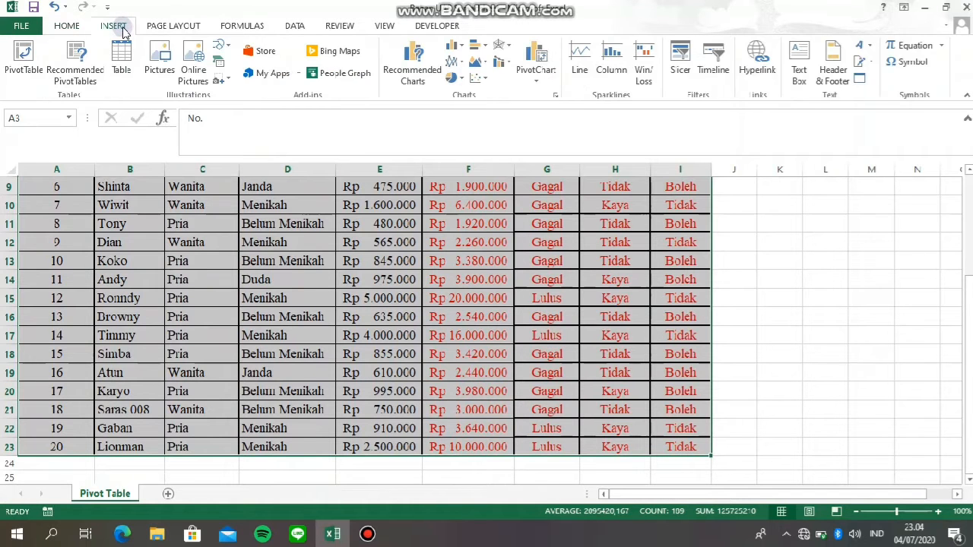
left_click(11, 59)
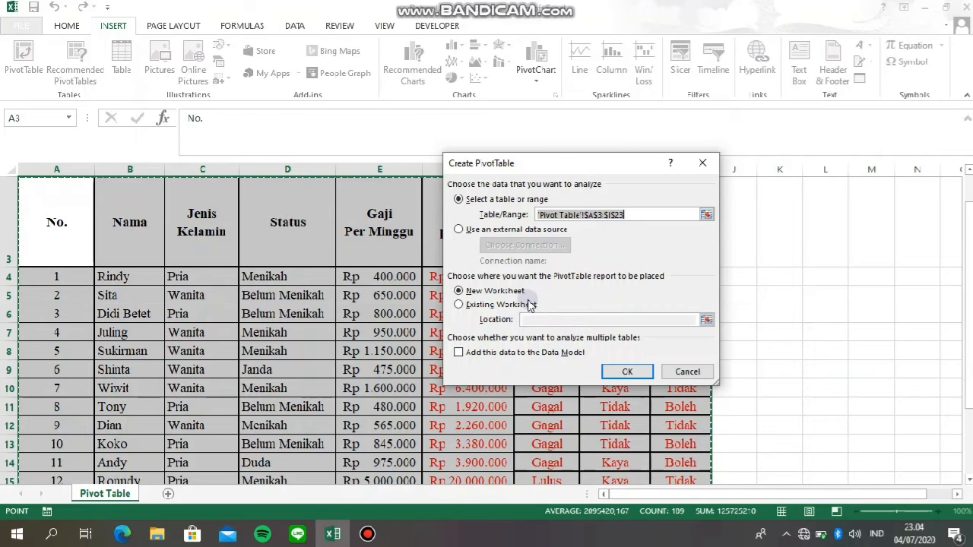
left_click(625, 373)
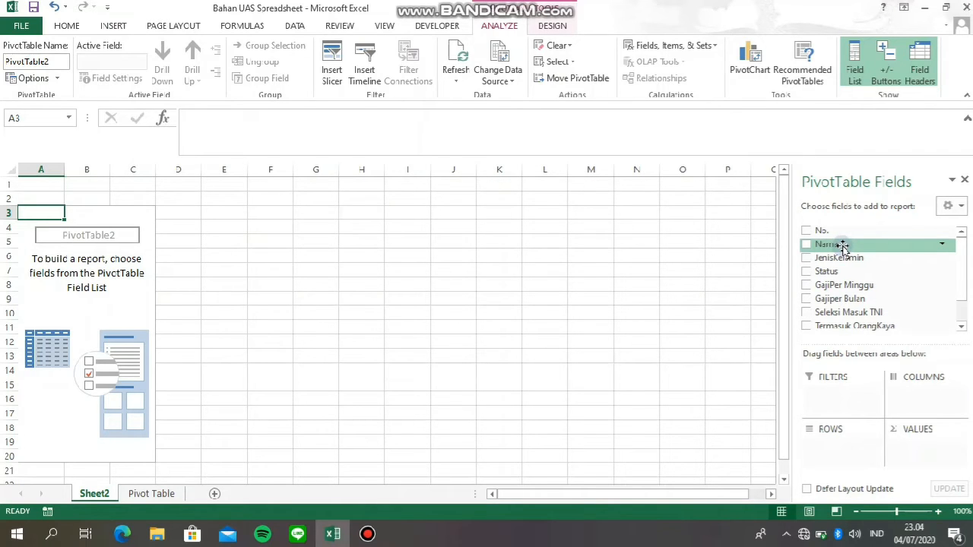
Add Nama, JenisKelamin, Status, GajiPer Minggu, Gajiper Bulan and Seleksi Masuk TNI to the PivotTable, using Status and Seleksi Masuk TNI as report filters
left_click(808, 245)
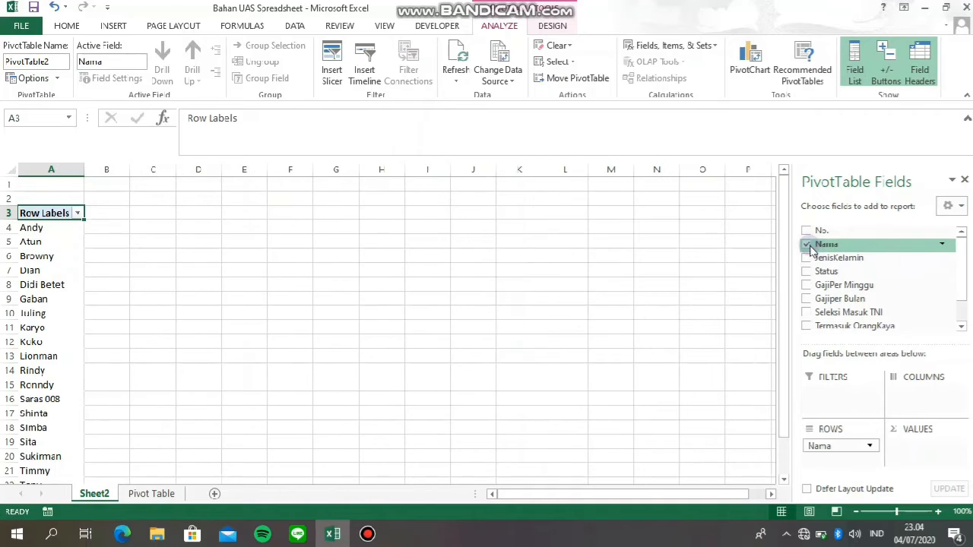
left_click(807, 259)
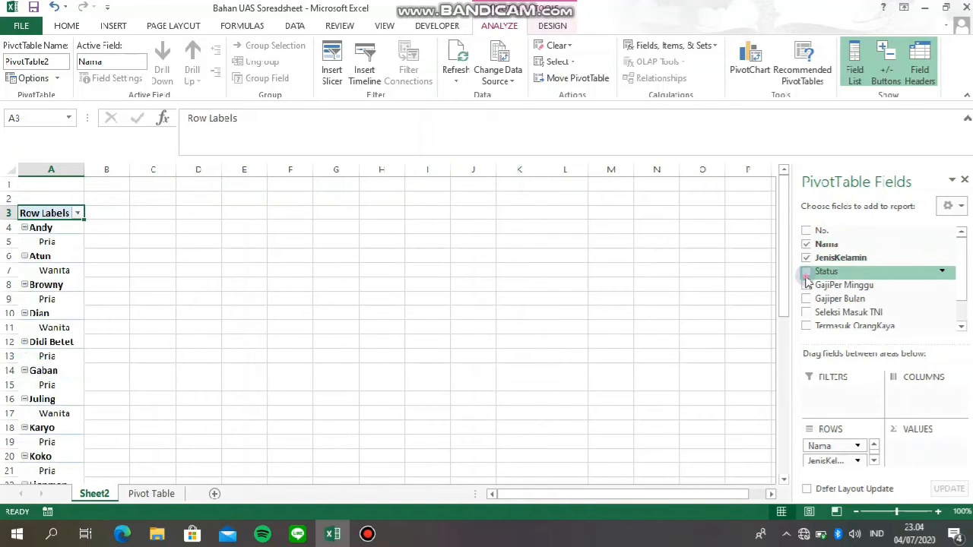
left_click(807, 272)
left_click(807, 286)
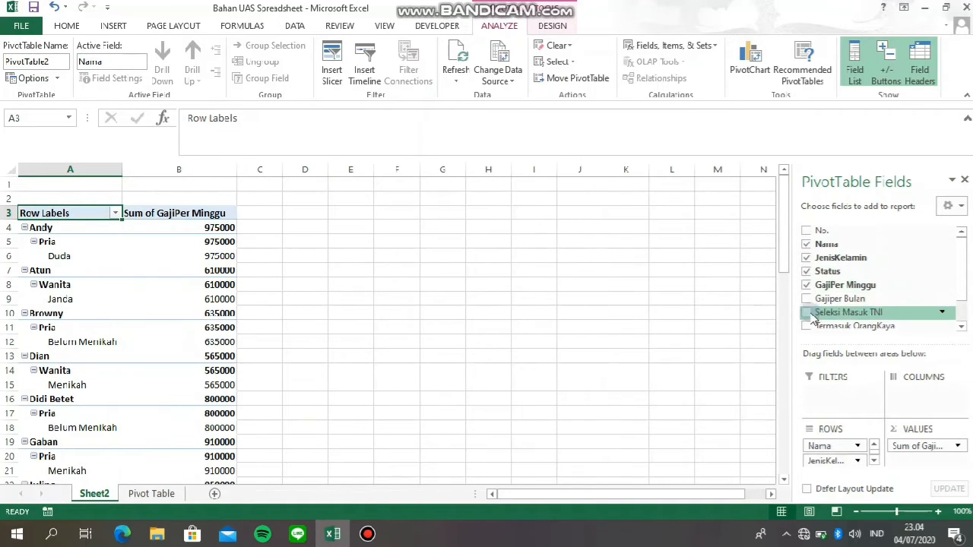
left_click(807, 299)
left_click(807, 313)
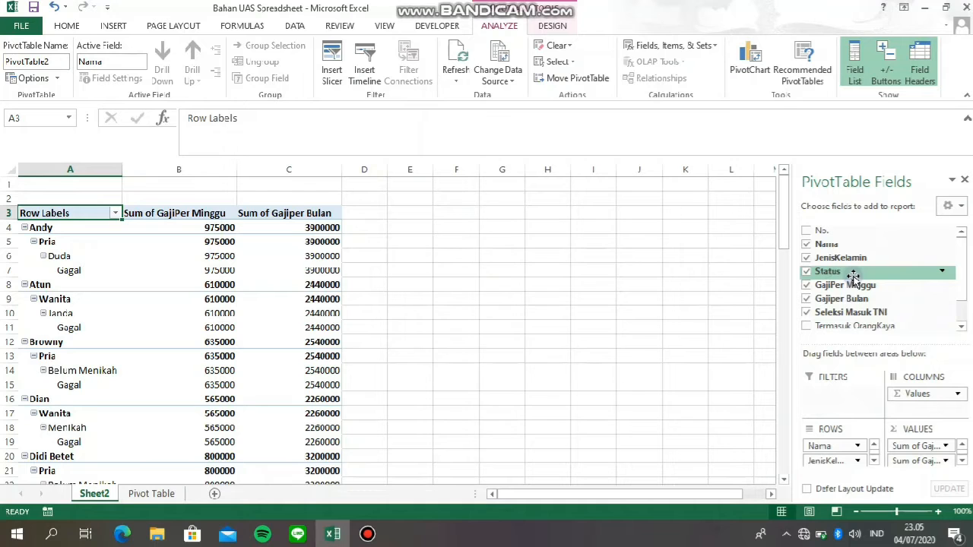
left_click_drag(853, 277, 834, 387)
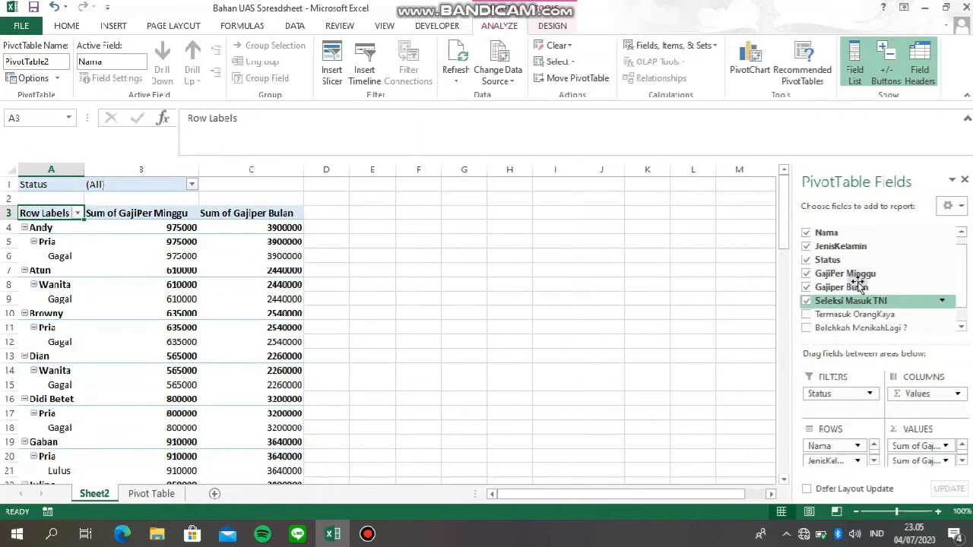
left_click_drag(853, 301, 836, 406)
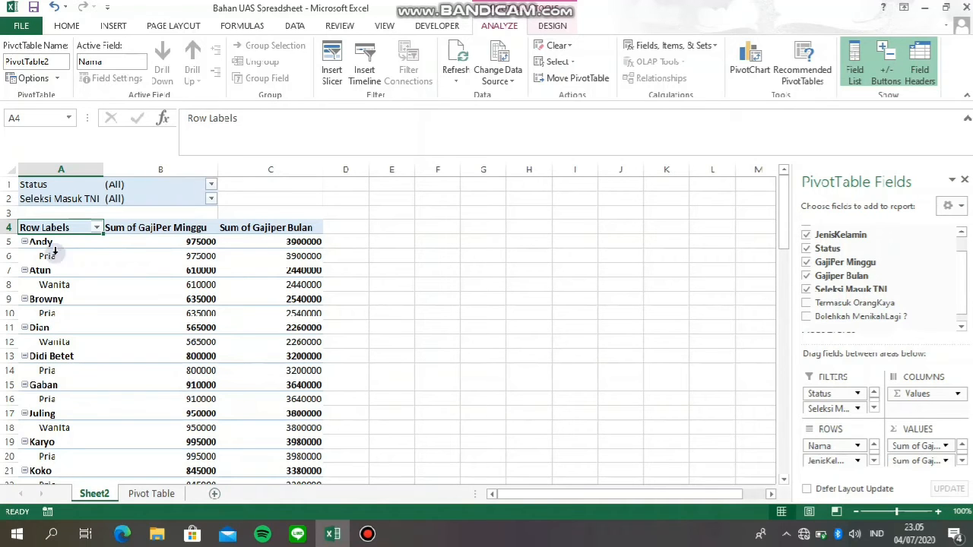
Filter the PivotTable's Status field to Menikah only, with multiple item selection enabled
left_click(212, 186)
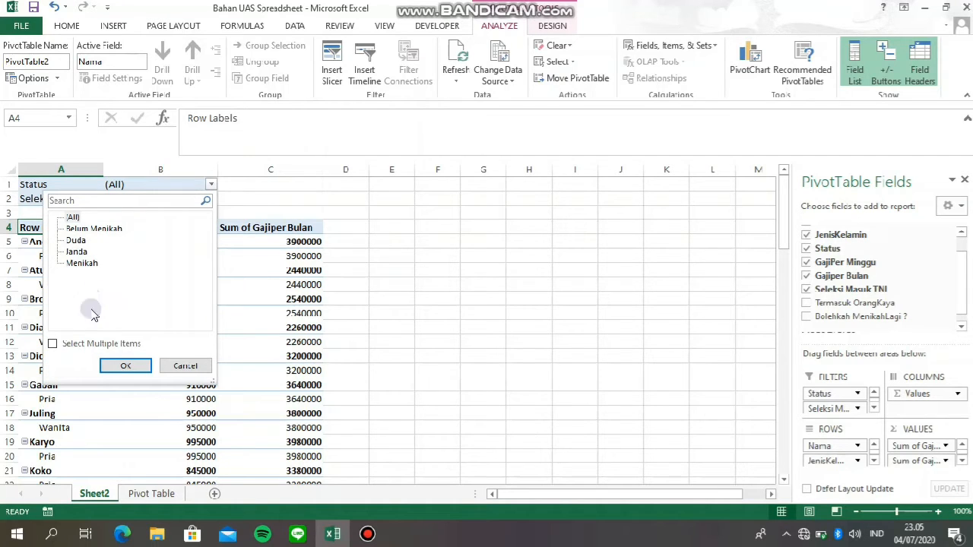
left_click(53, 345)
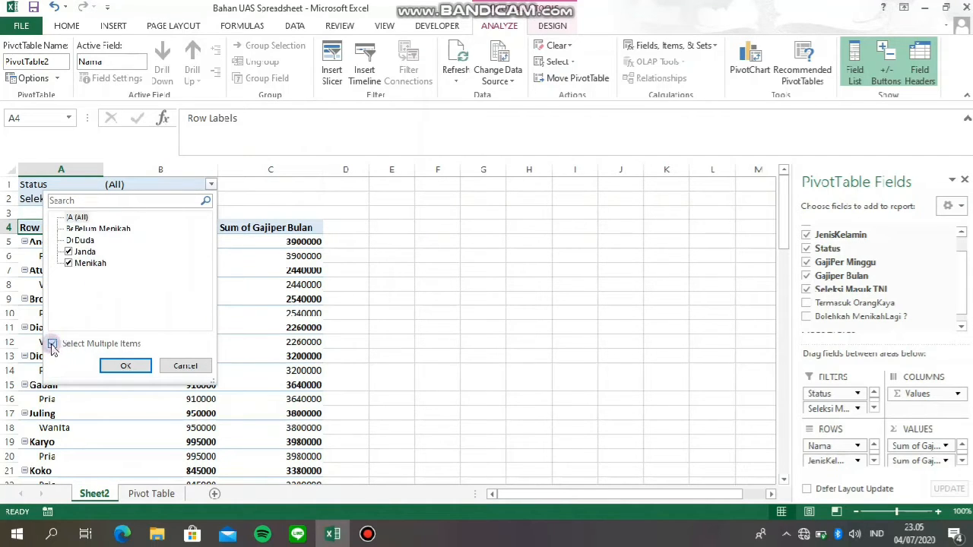
left_click(69, 218)
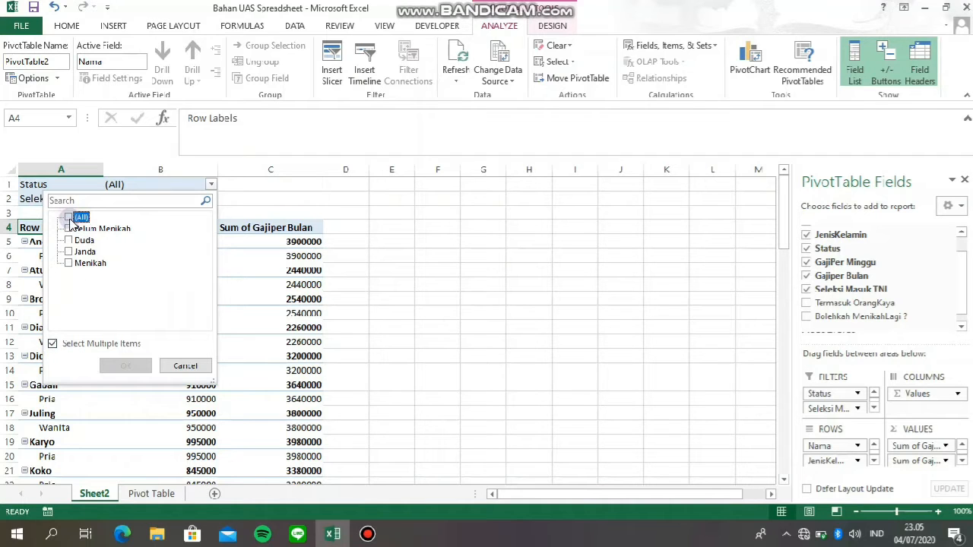
left_click(69, 263)
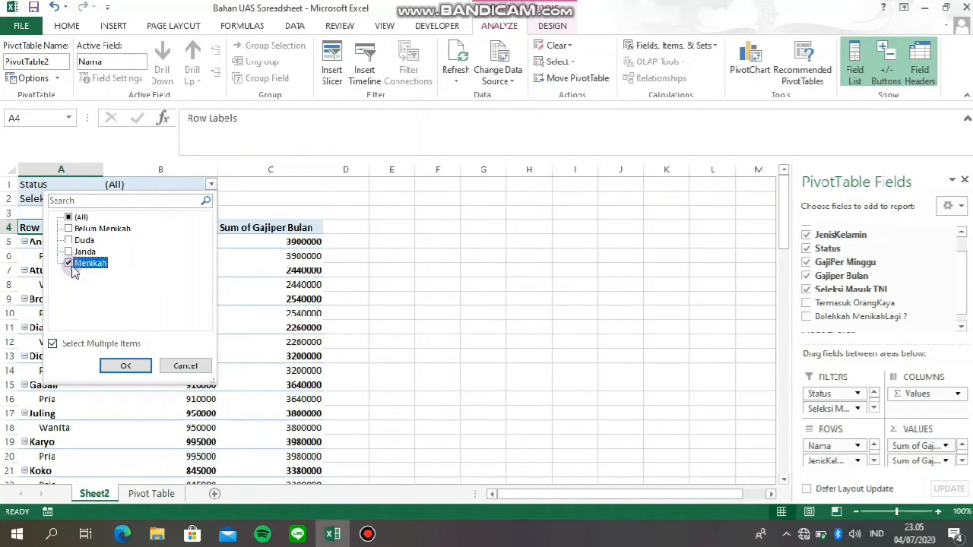
left_click(124, 368)
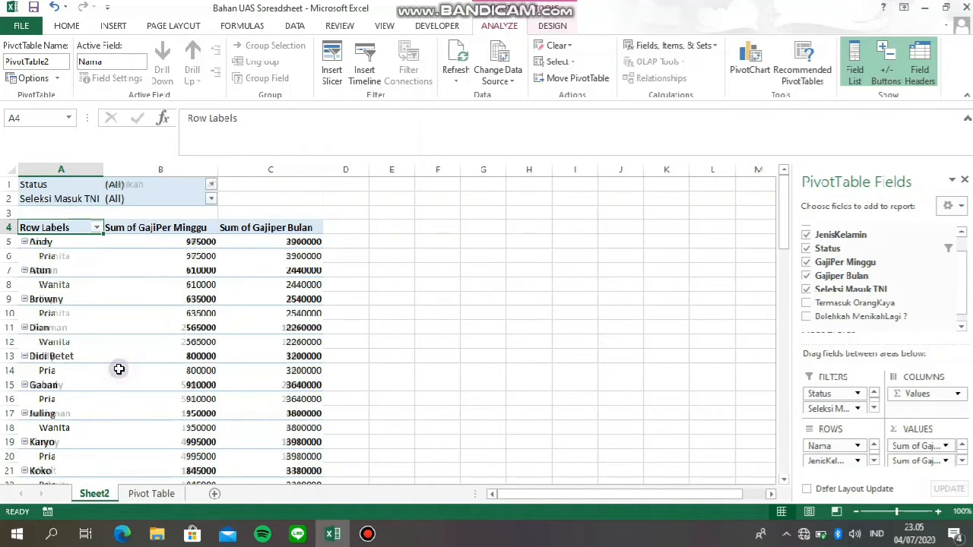
Filter the Seleksi Masuk TNI field to Lulus only, with multiple item selection enabled
left_click(211, 199)
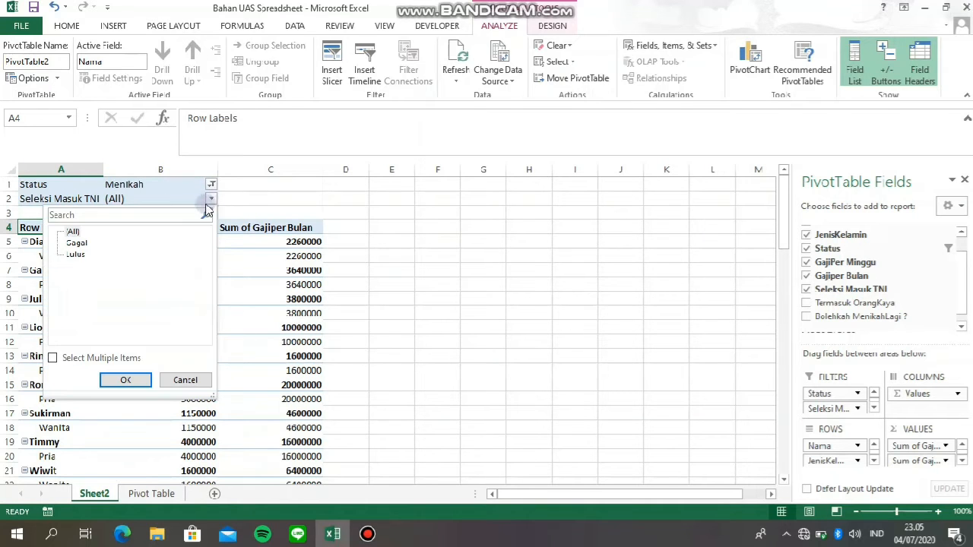
left_click(56, 360)
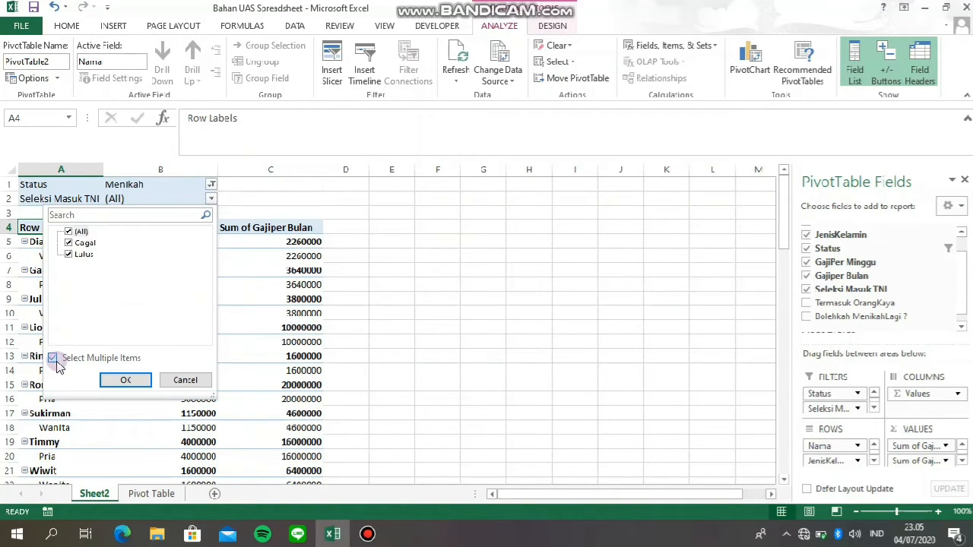
left_click(73, 232)
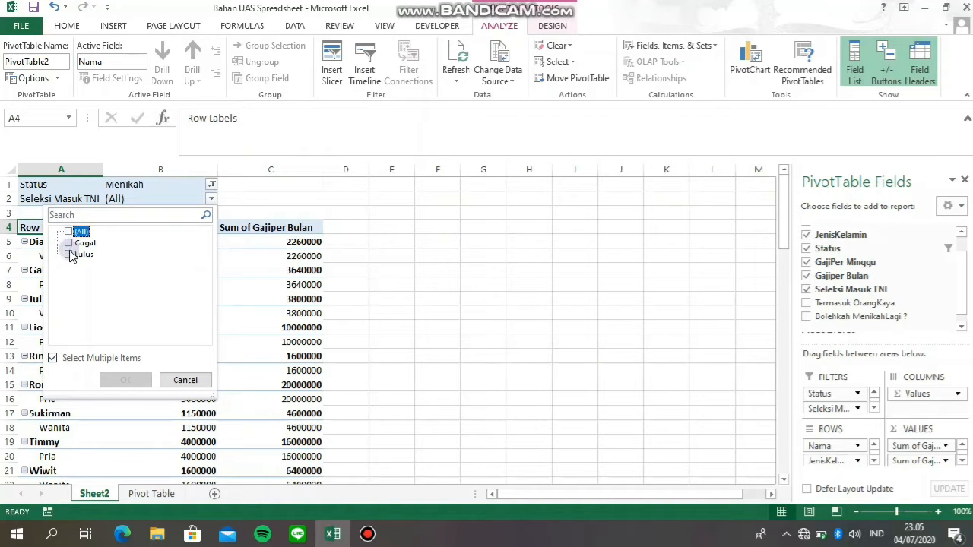
left_click(70, 255)
left_click(121, 388)
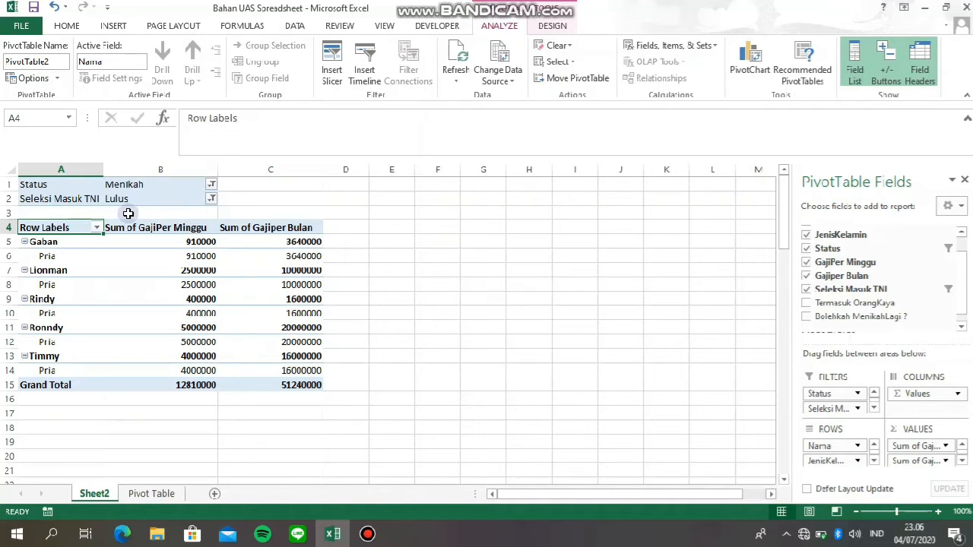
Insert a 3-D Clustered Column PivotChart and place it beside the PivotTable
left_click(753, 60)
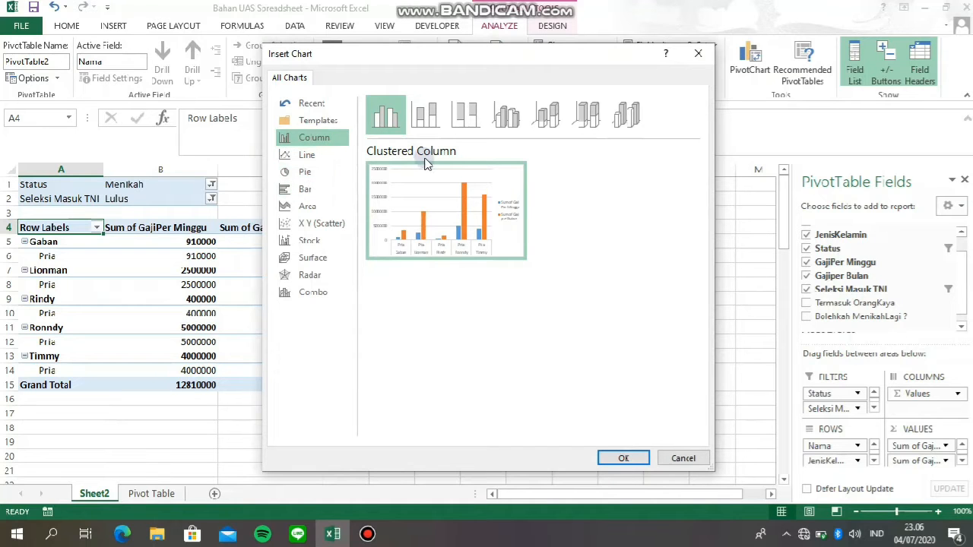
left_click(501, 134)
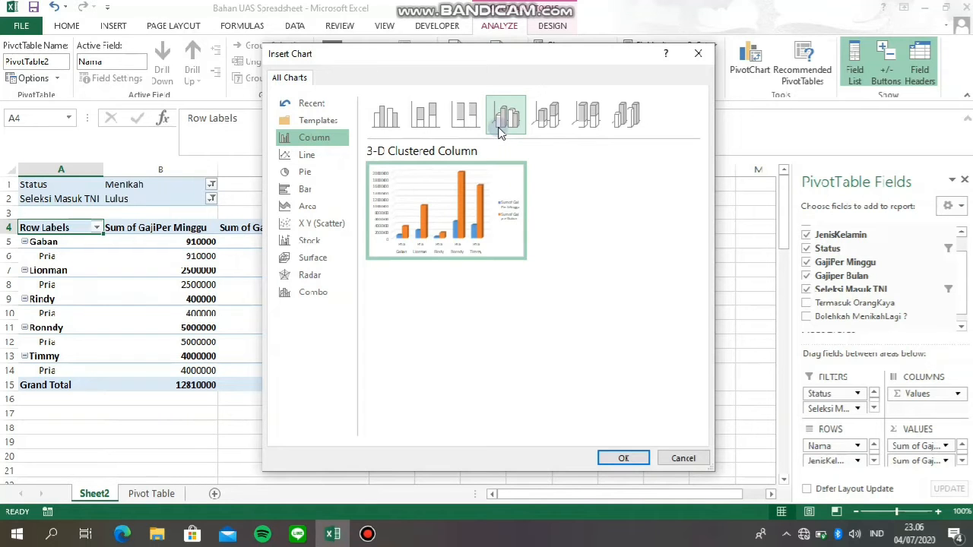
left_click(621, 459)
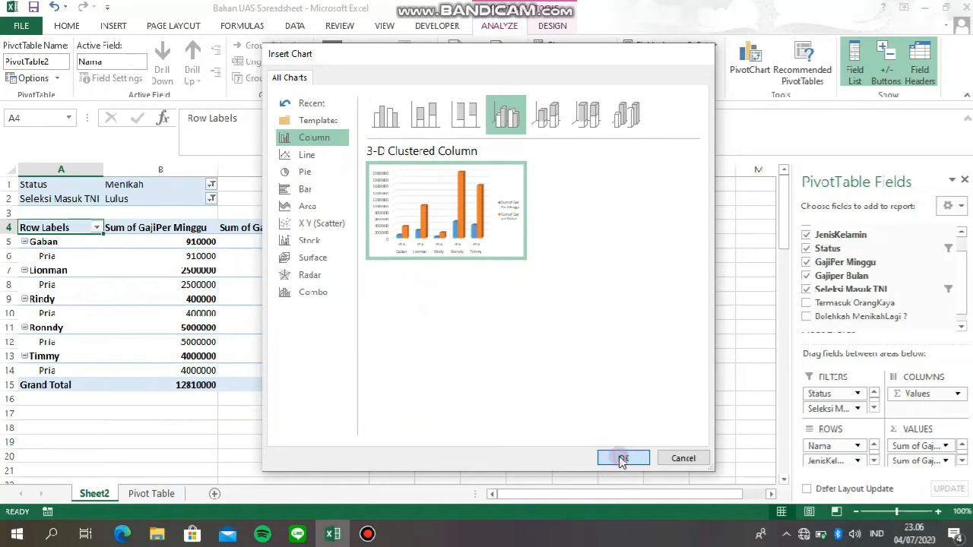
left_click_drag(425, 237, 550, 205)
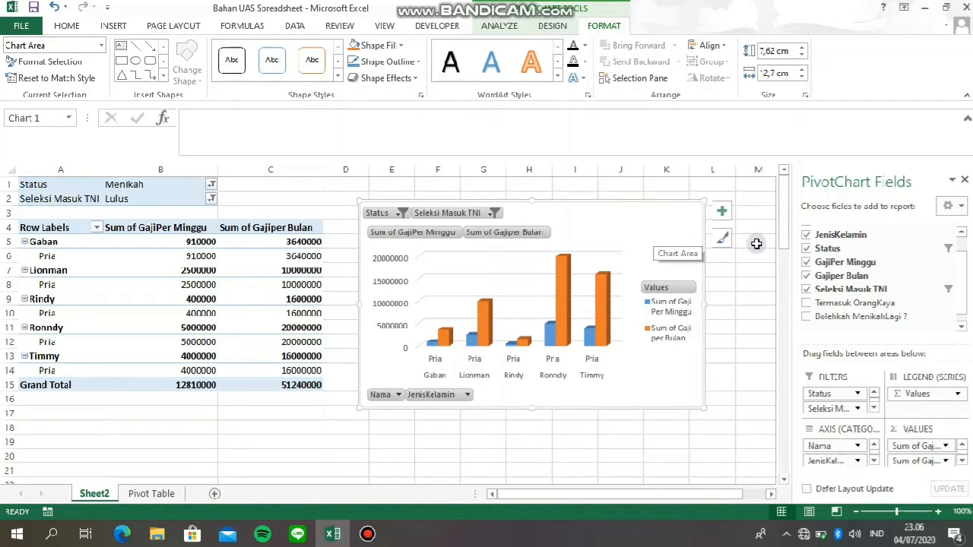
Open the formatting options for the PivotChart's chart area and close the PivotChart field list
right_click(647, 226)
left_click(630, 214)
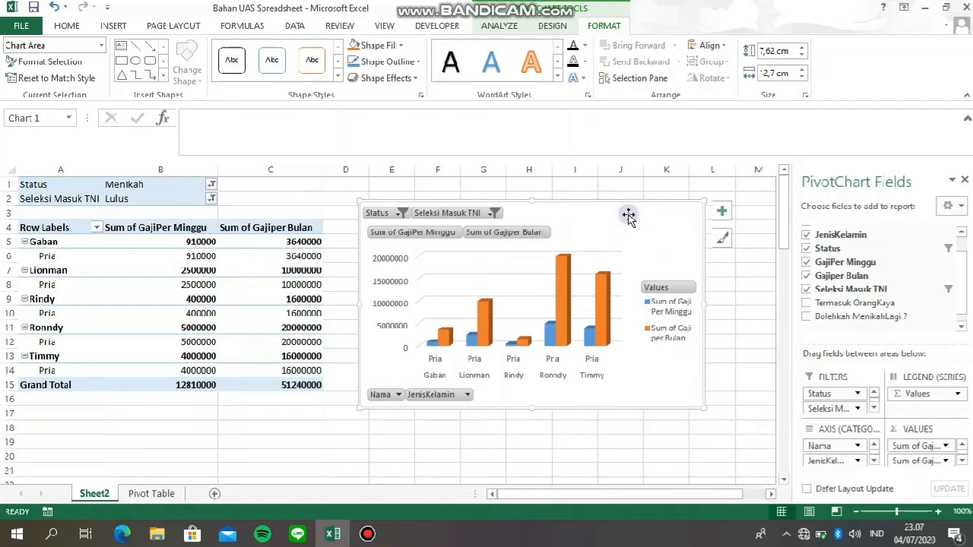
right_click(628, 216)
left_click_drag(611, 218, 610, 221)
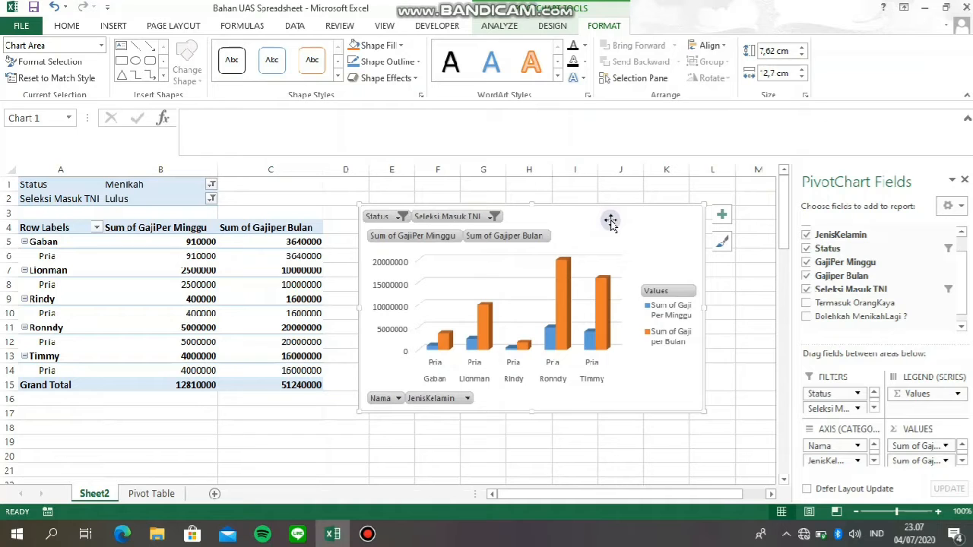
right_click(612, 221)
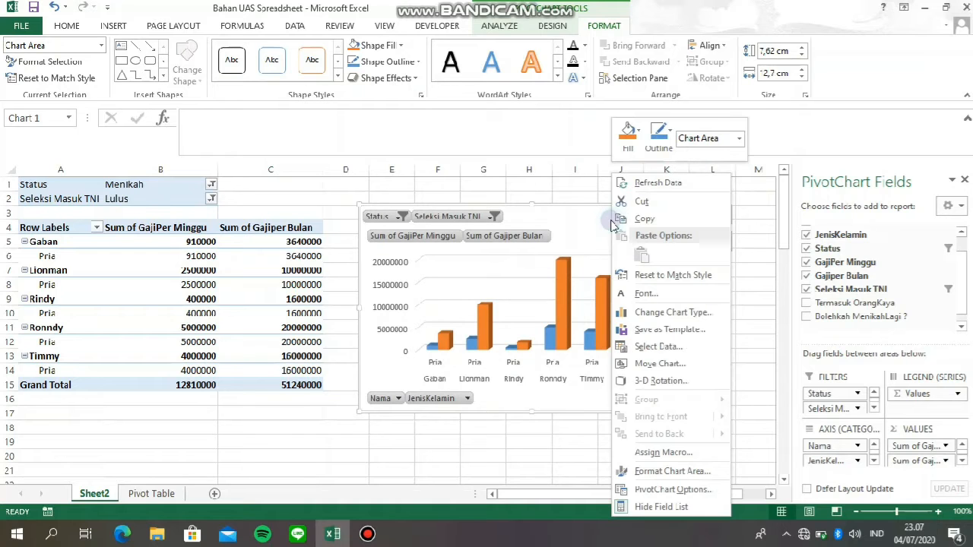
left_click(671, 472)
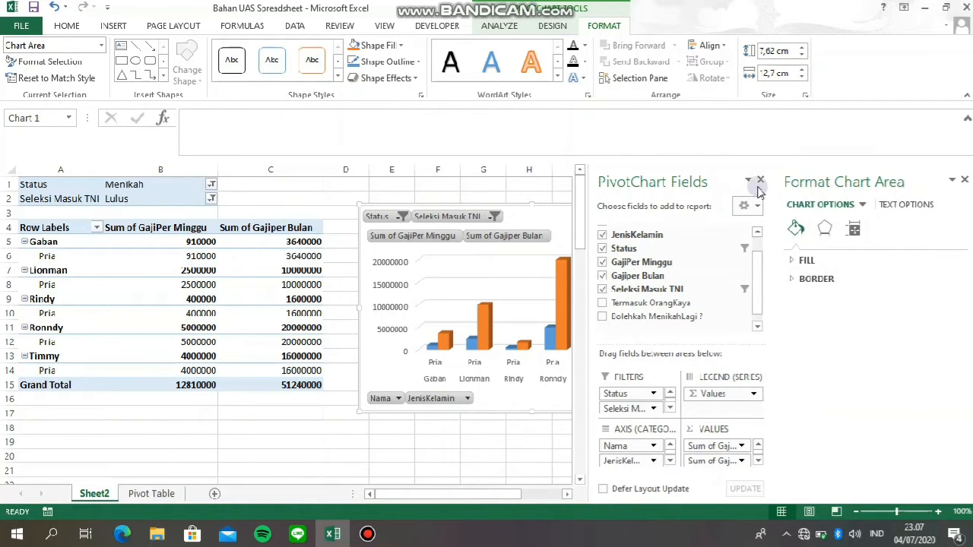
left_click(761, 181)
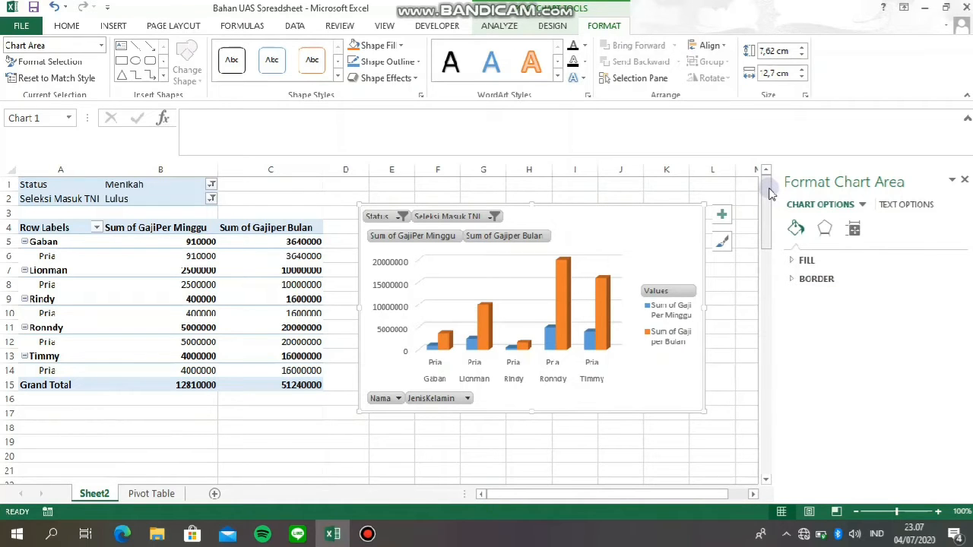
Fill the chart area with a light blue paper-like texture
left_click(818, 263)
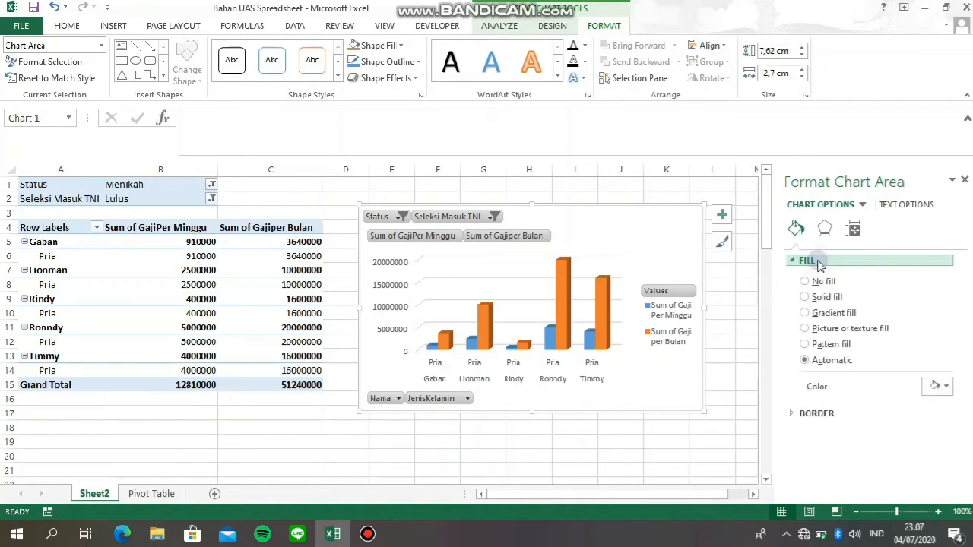
left_click(806, 330)
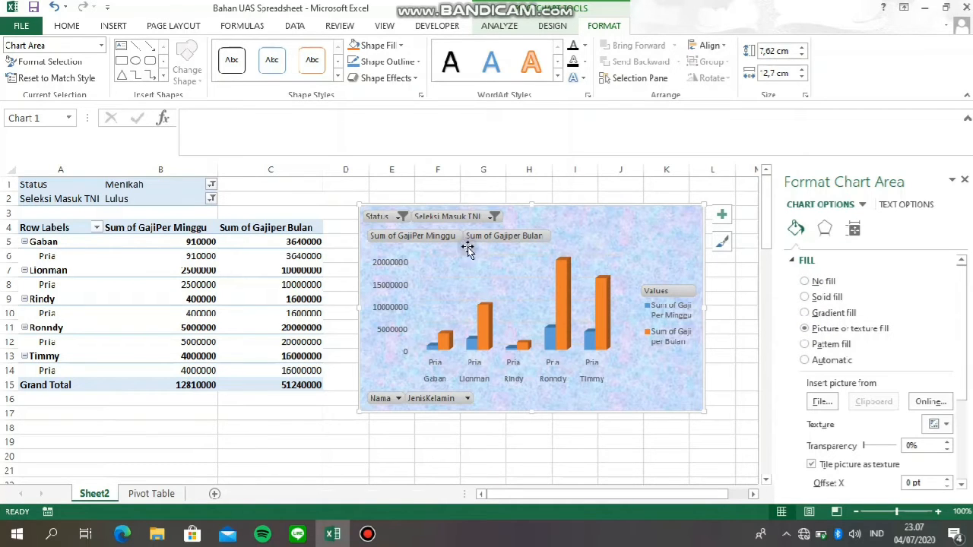
left_click(940, 424)
left_click(948, 322)
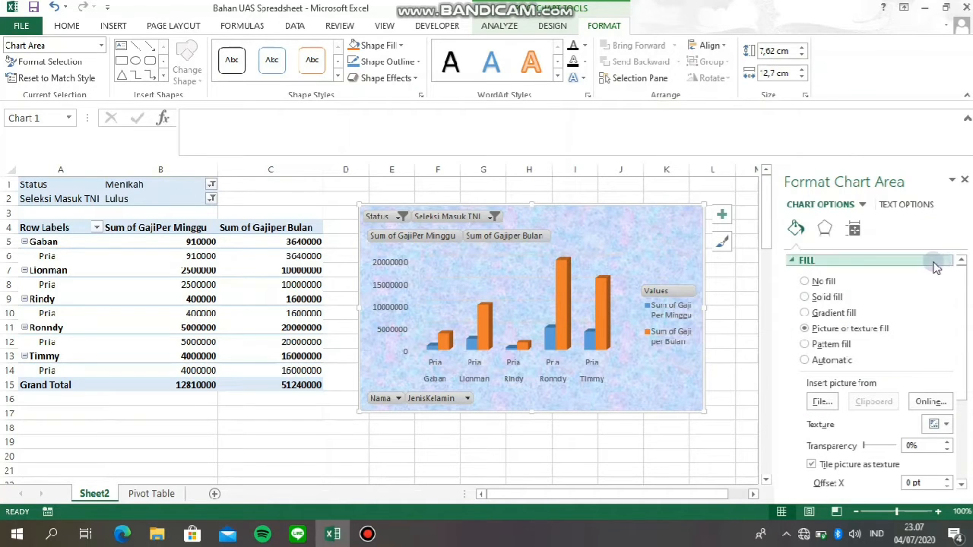
left_click(941, 426)
left_click(766, 327)
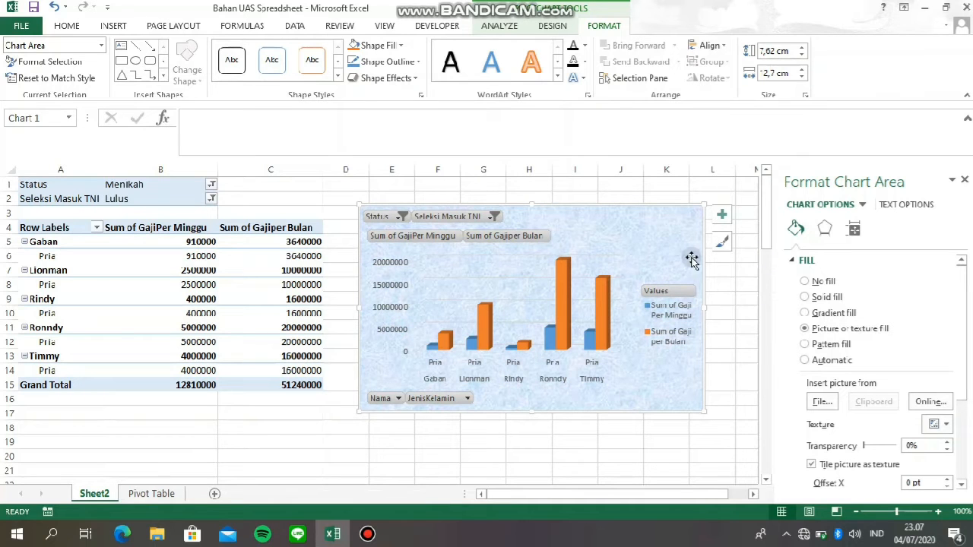
Fill the Sum of Gajiper Bulan columns in the PivotChart with the standard dark blue color
mouse_move(604, 324)
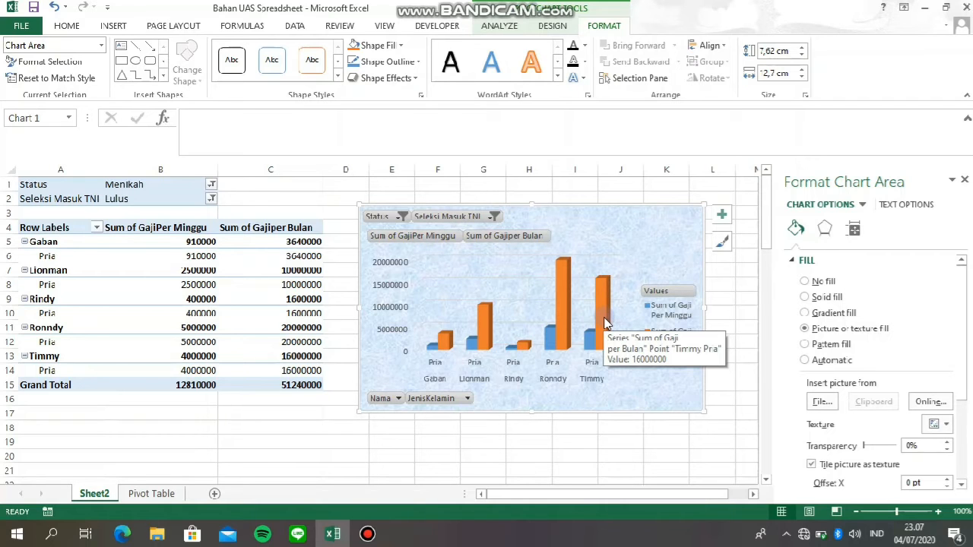
left_click(604, 324)
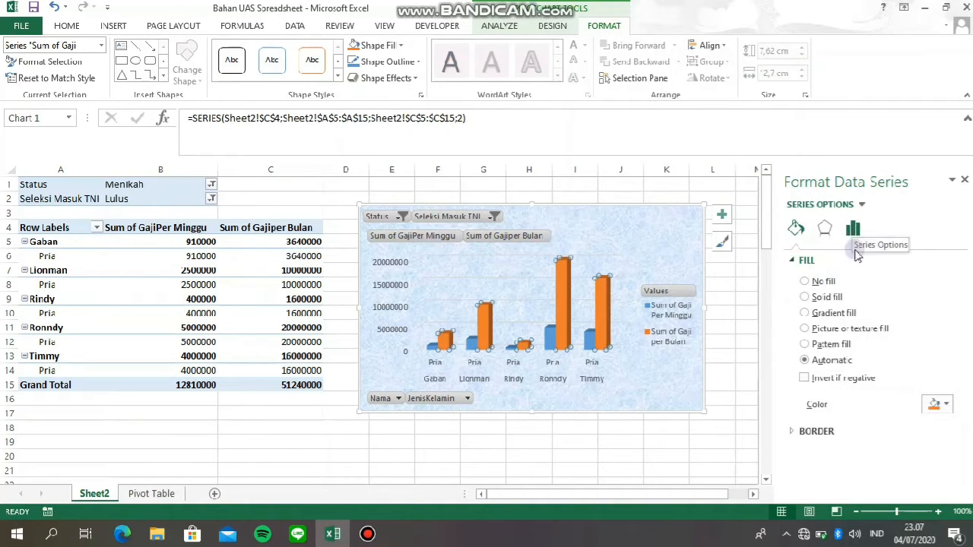
left_click(937, 404)
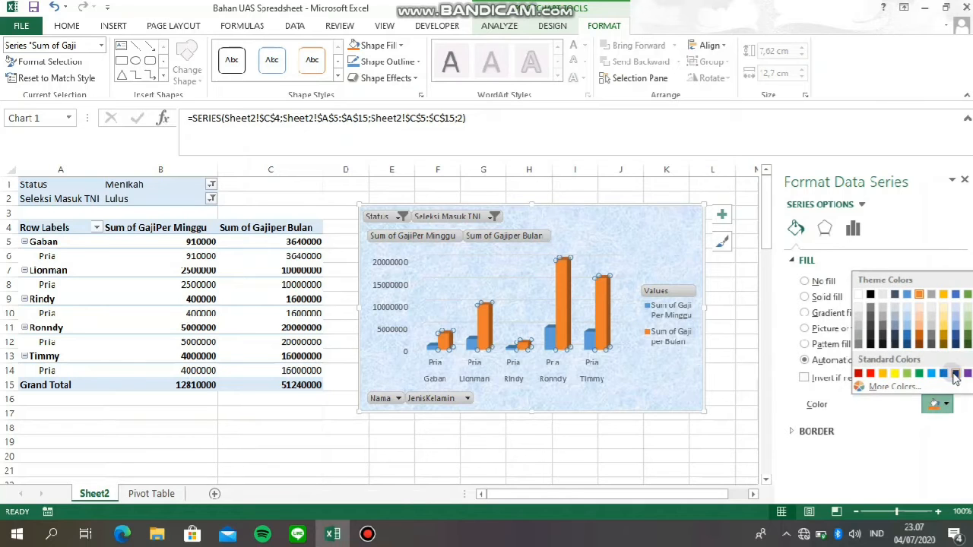
left_click(956, 376)
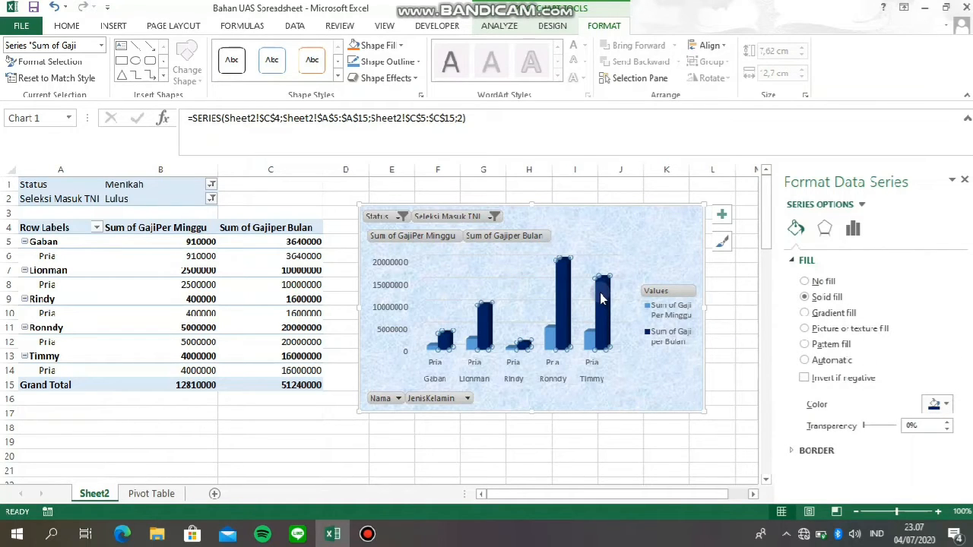
Change the column shape of the Sum of Gajiper Bulan series to Cylinder
mouse_move(601, 298)
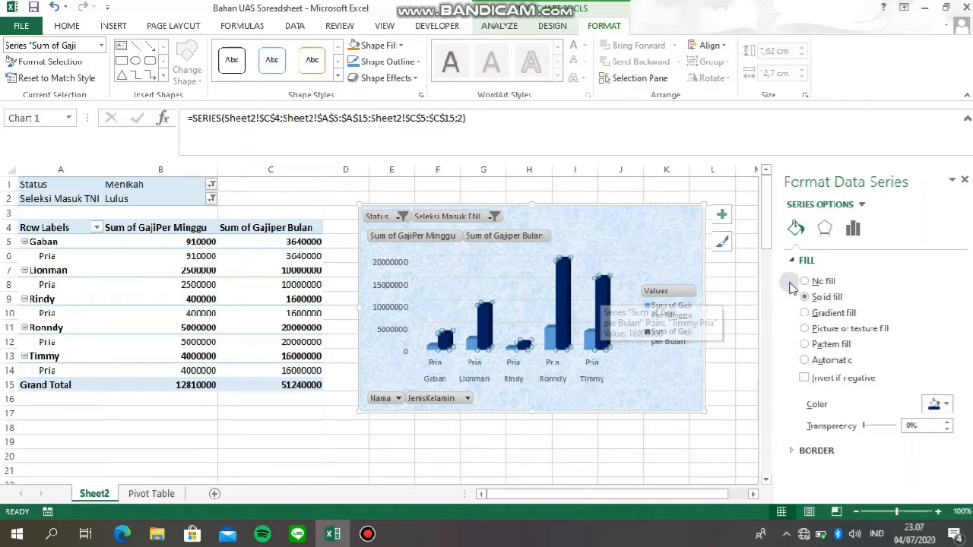
left_click(854, 229)
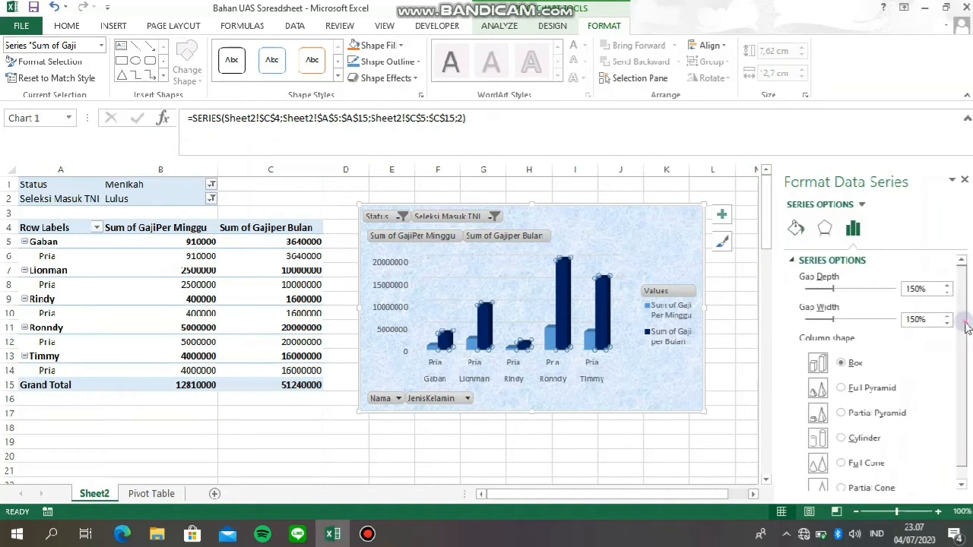
left_click_drag(967, 327, 964, 373)
left_click(841, 424)
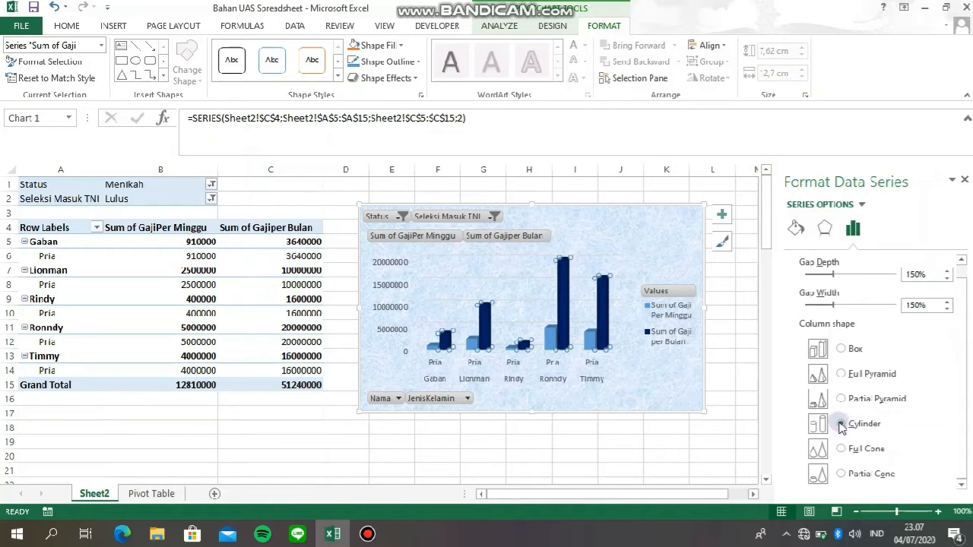
Change the Sum of GajiPer Minggu columns to the Cylinder shape and fill them with light pink from the standard color palette
left_click(590, 341)
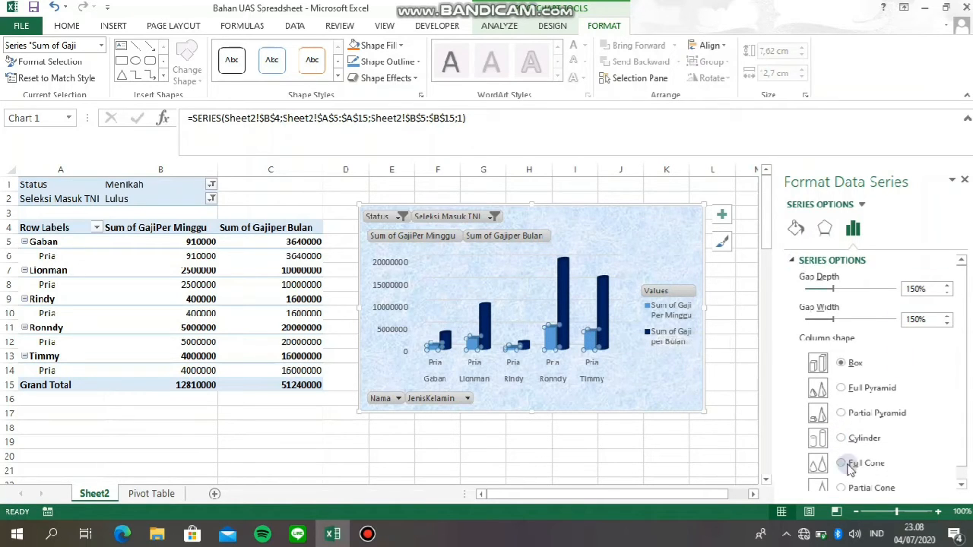
left_click(841, 437)
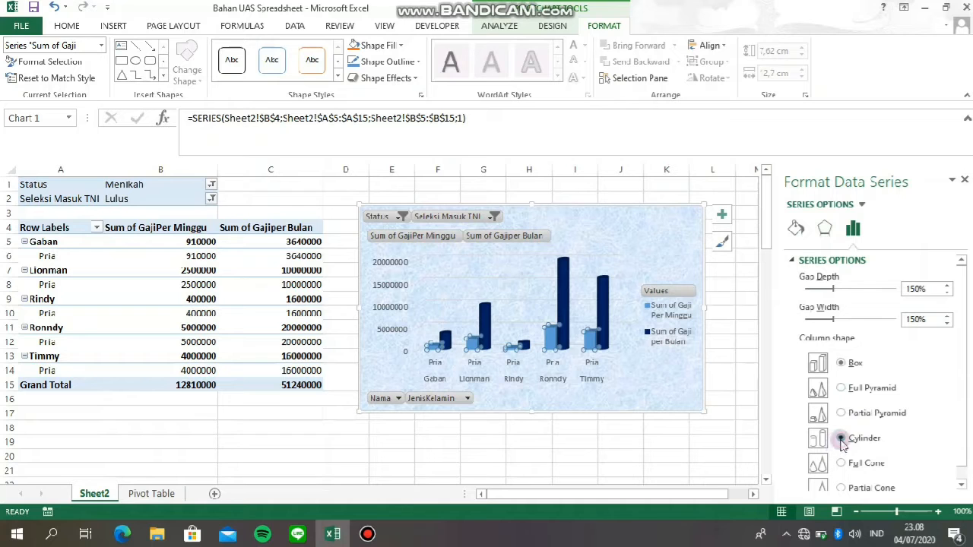
left_click(796, 228)
left_click(938, 403)
left_click(894, 387)
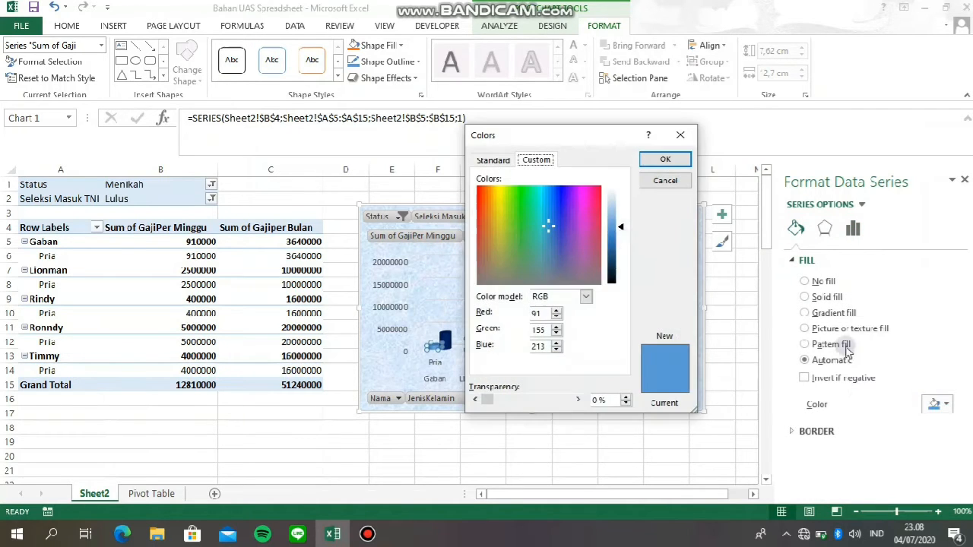
left_click(493, 159)
left_click(559, 244)
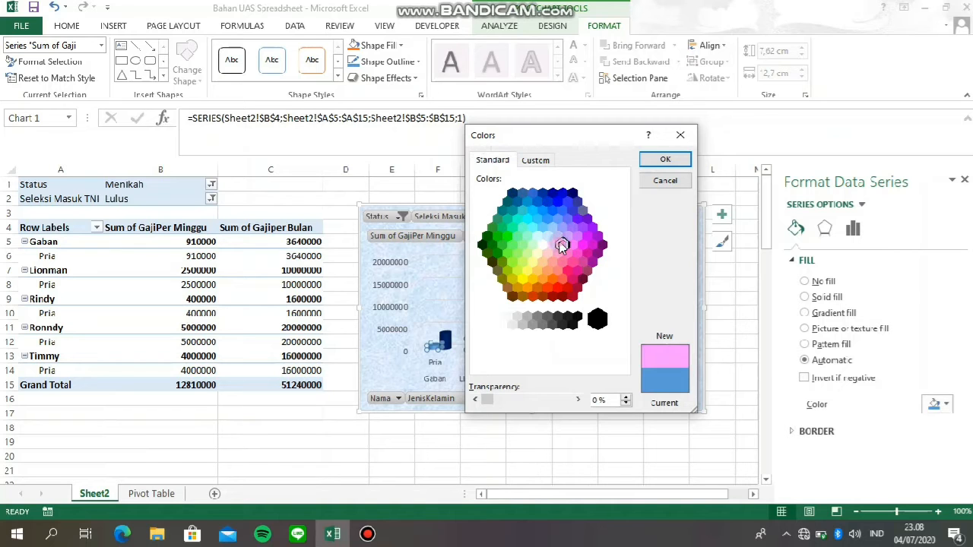
left_click(665, 159)
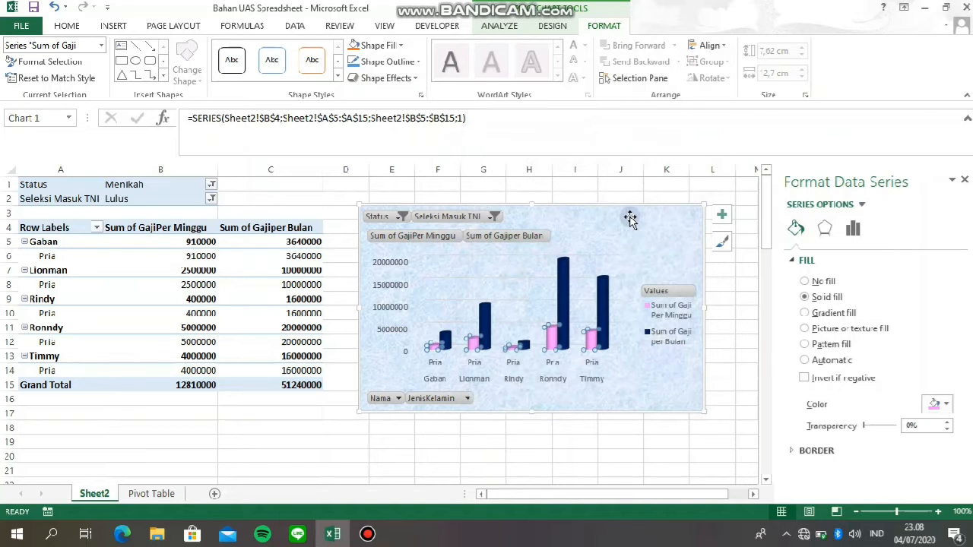
left_click_drag(630, 216, 629, 204)
left_click(629, 204)
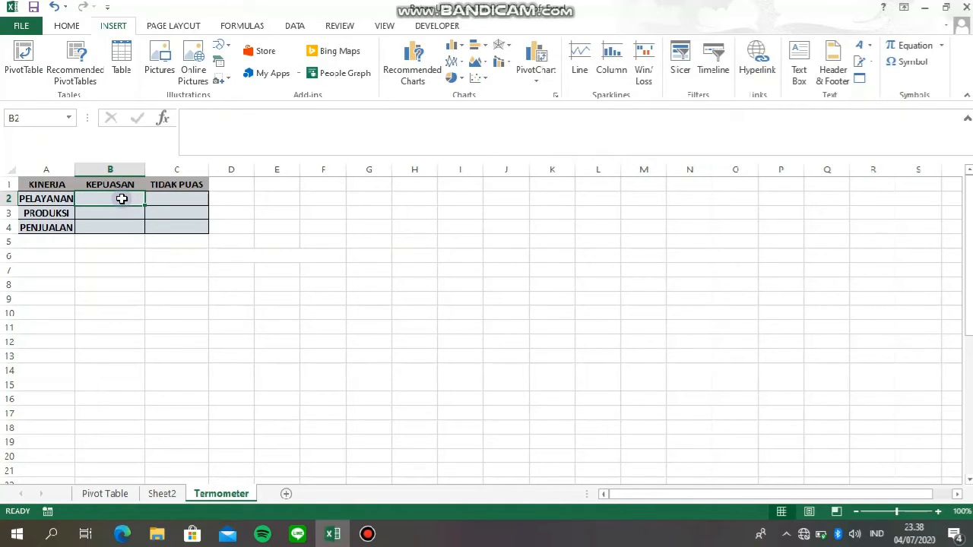
Enter the KEPUASAN values on the Termometer sheet: 70% for PELAYANAN, 80% for PRODUKSI and 75% for PENJUALAN
type("70%")
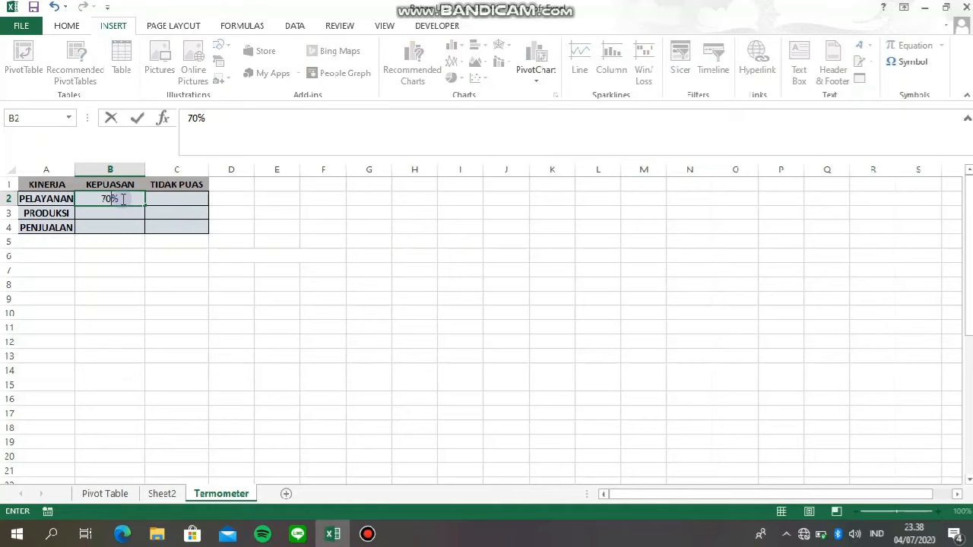
key("Return")
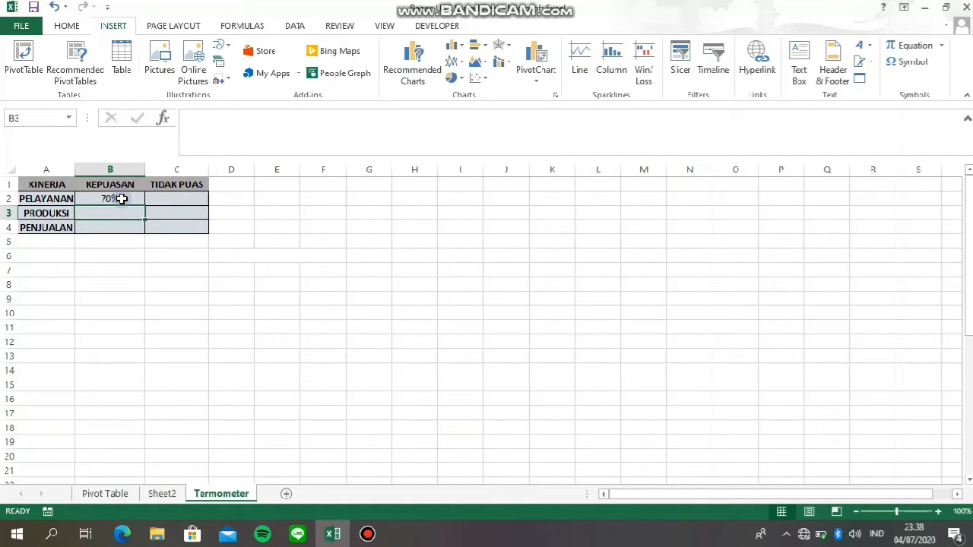
type("80%")
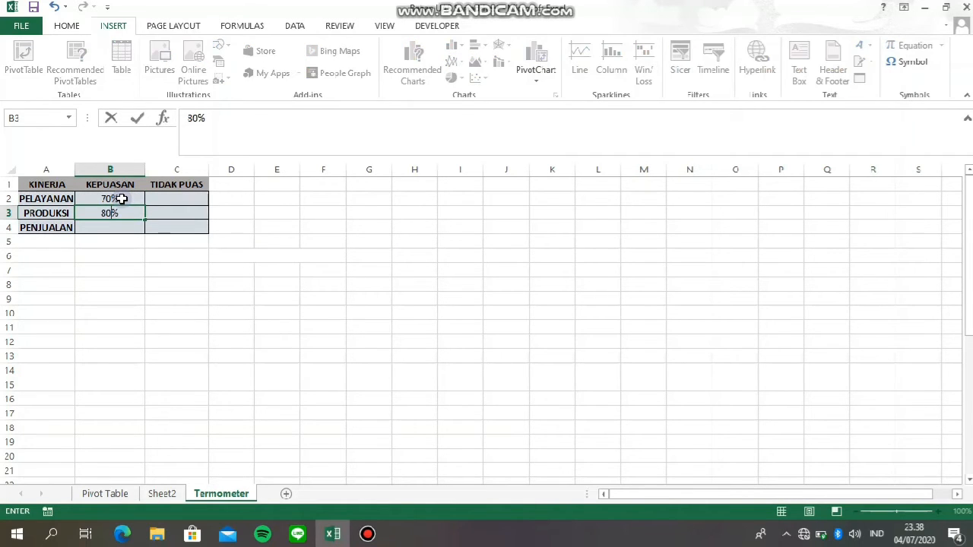
key("Return")
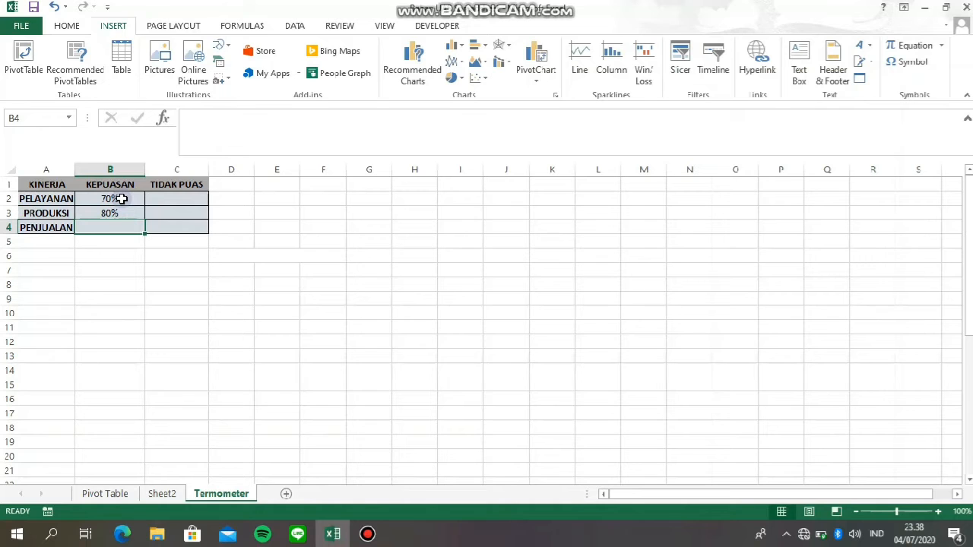
type("75%")
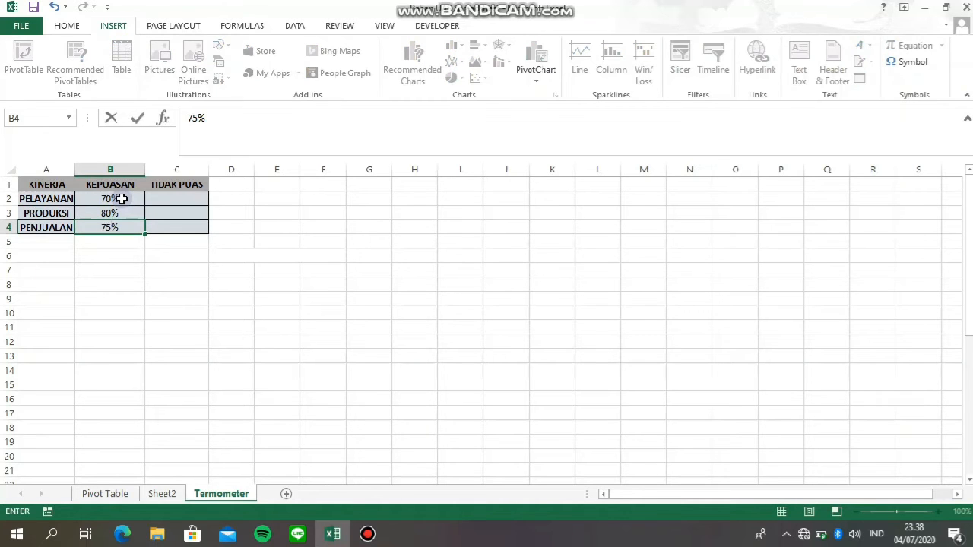
key("Return")
Calculate the TIDAK PUAS value for PELAYANAN in C2 with the formula =1-B2
key("Right")
key("Up")
key("Up")
key("Up")
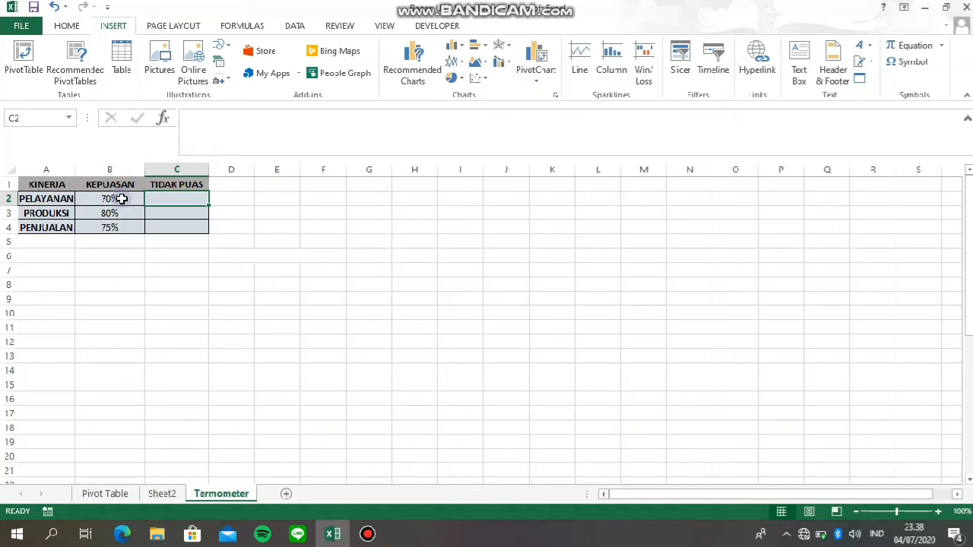
type("=")
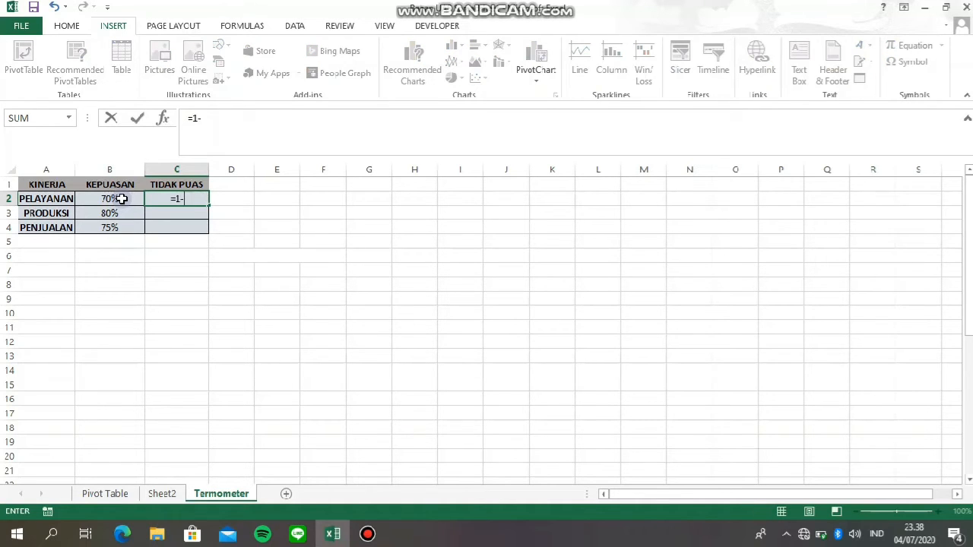
type("1-")
left_click(122, 198)
key("Return")
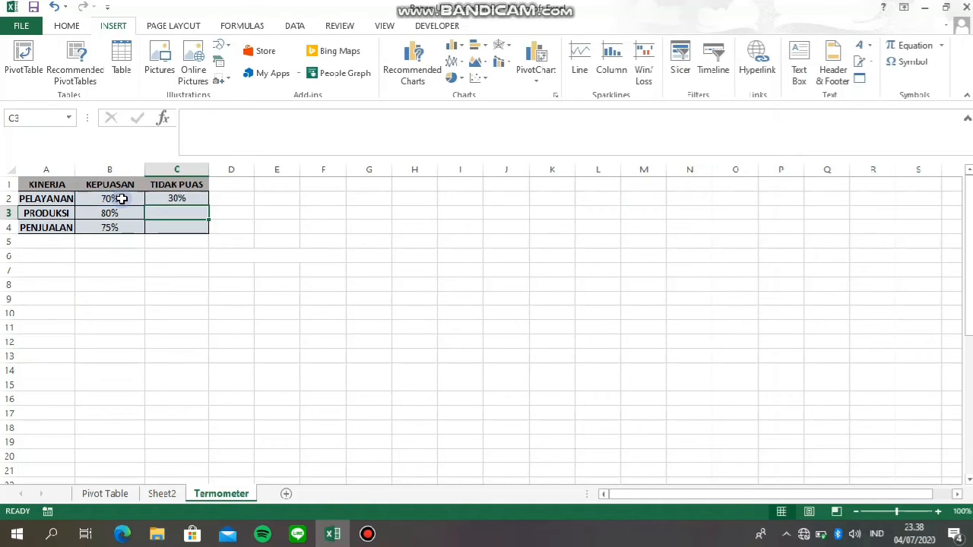
Copy the TIDAK PUAS formula from C2 down to C4 for PRODUKSI and PENJUALAN
left_click(184, 199)
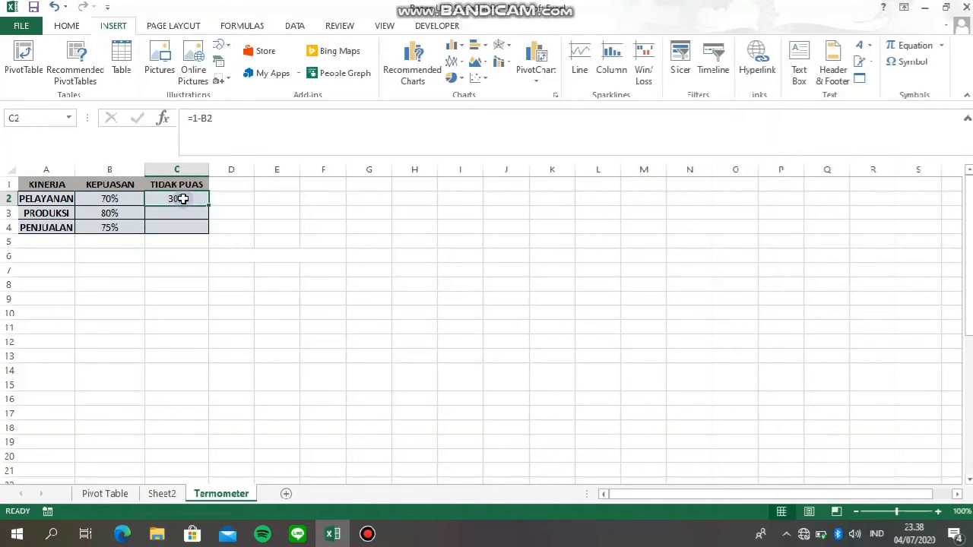
left_click_drag(207, 206, 210, 235)
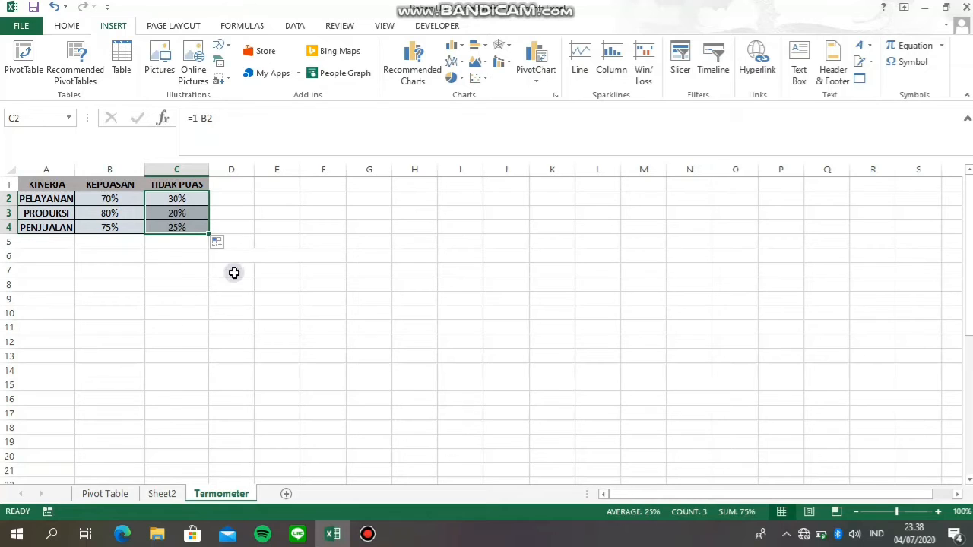
left_click(90, 258)
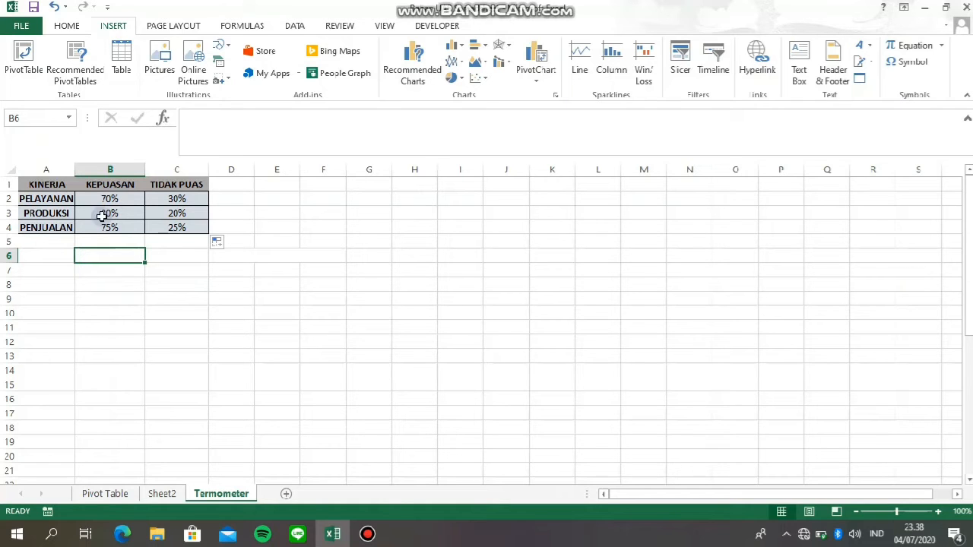
Draw a rounded rectangle about 8.8 cm high and 3.9 cm wide below the table, starting at cell B6
left_click(231, 47)
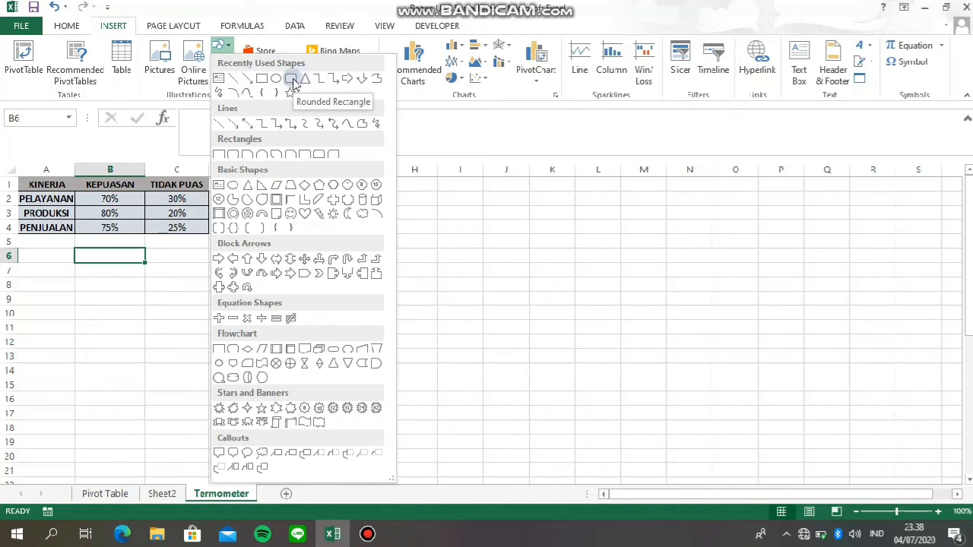
left_click(292, 79)
left_click_drag(76, 247, 180, 214)
scroll(250, 287, "up", 6)
scroll(250, 286, "down", 1)
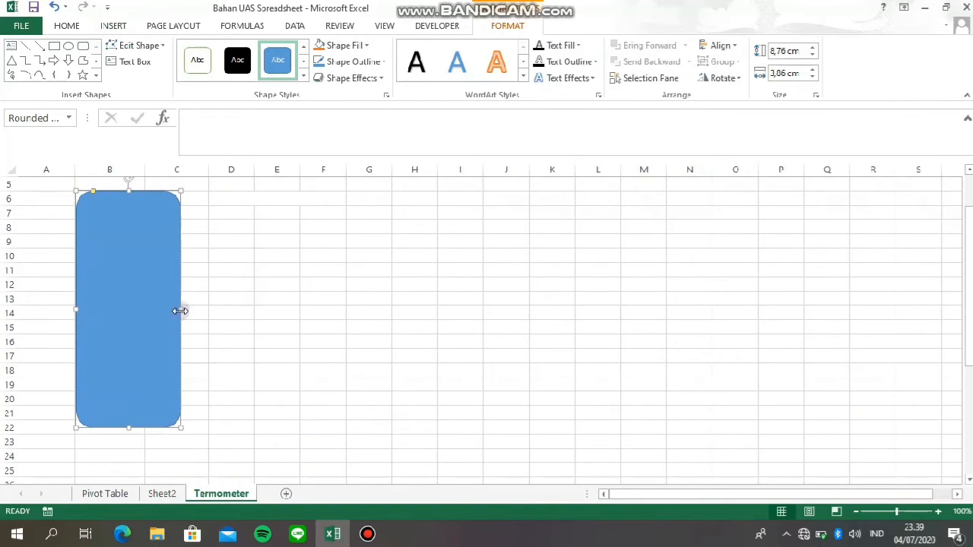
Resize the rounded rectangle to about 8.4 cm high and 5 cm wide, and increase its corner rounding to the maximum
left_click_drag(178, 308, 206, 304)
mouse_move(141, 427)
left_mouse_down()
mouse_move(145, 447)
mouse_move(152, 386)
mouse_move(156, 419)
left_mouse_up()
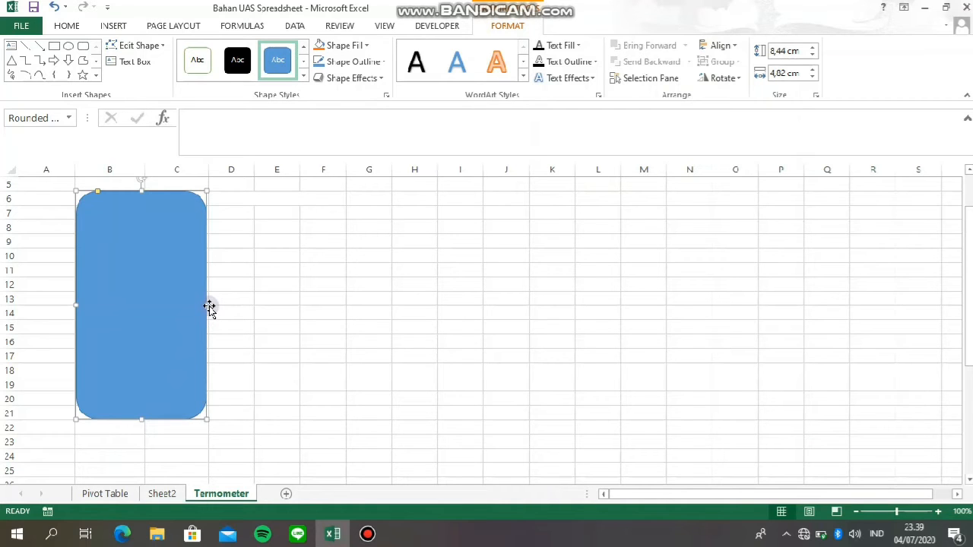
left_click_drag(207, 303, 211, 304)
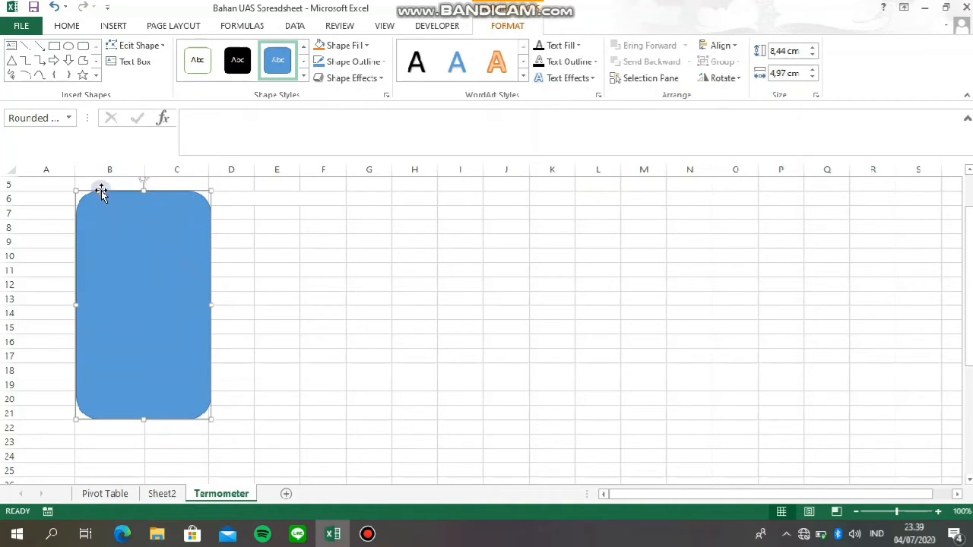
left_click_drag(98, 190, 150, 193)
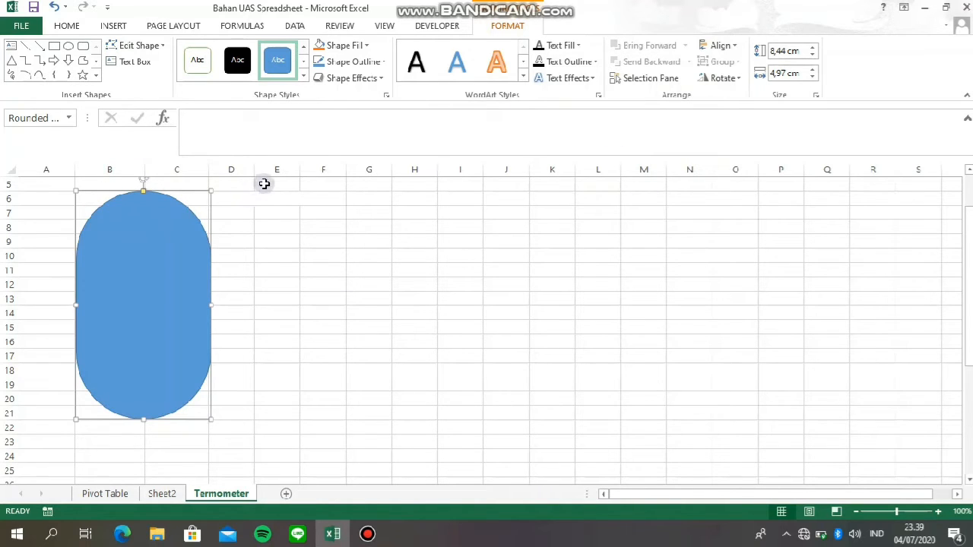
Apply a gradient fill to the rounded rectangle through its shape formatting options
right_click(165, 257)
left_click(124, 259)
right_click(135, 287)
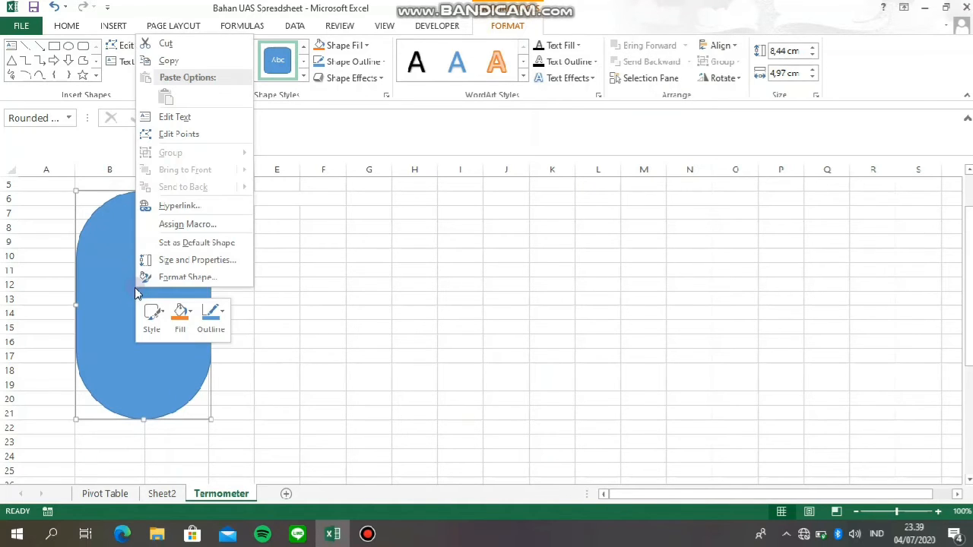
left_click(212, 280)
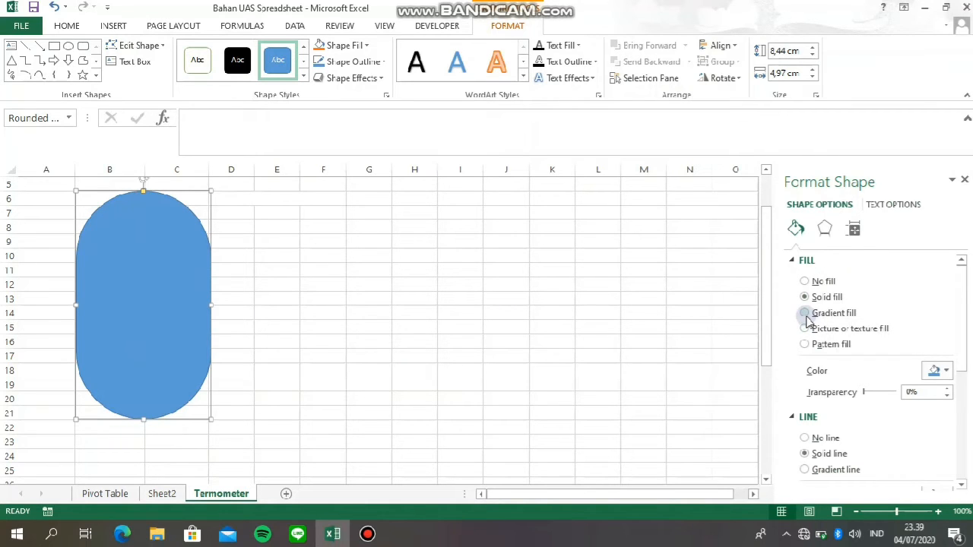
left_click(806, 313)
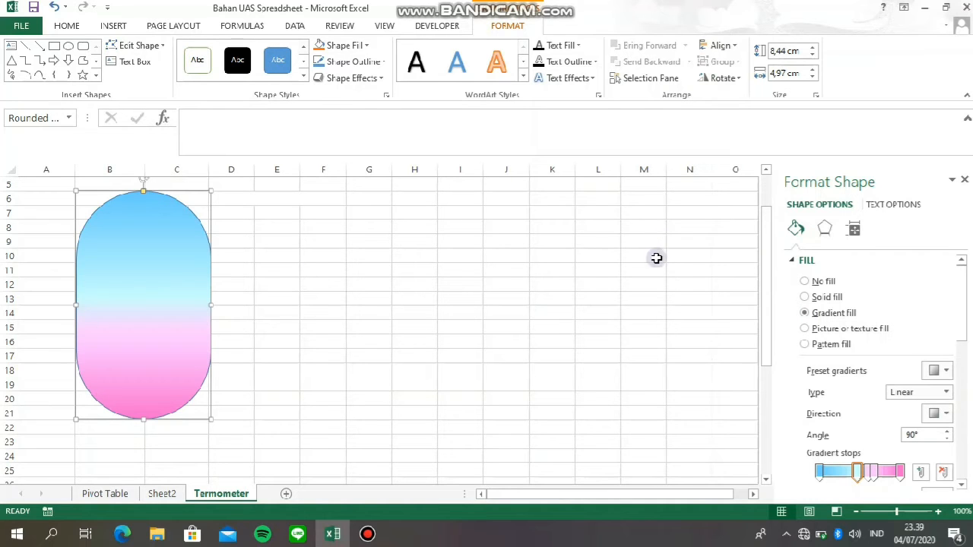
Apply an angled top bevel to the gradient-filled rounded rectangle in its 3-D format settings
left_click(825, 228)
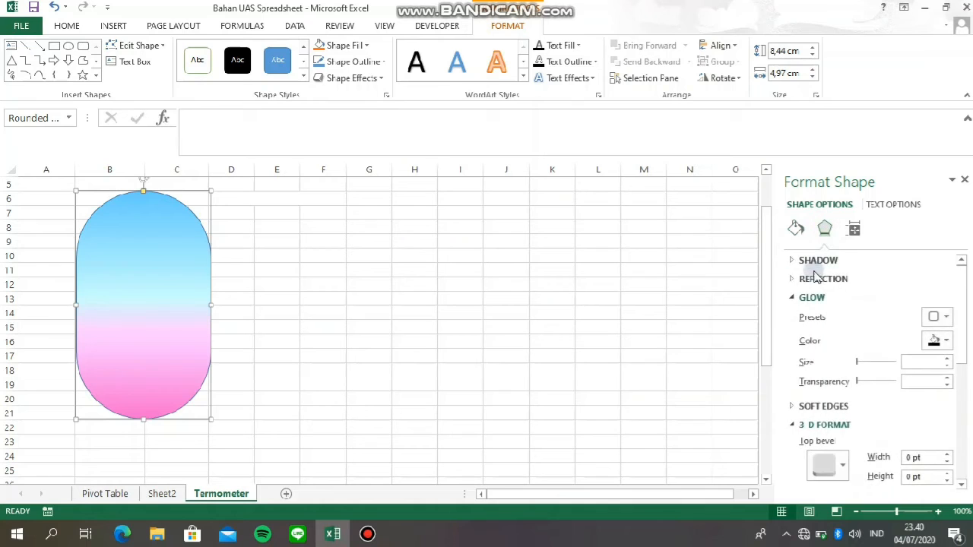
scroll(827, 335, "down", 1)
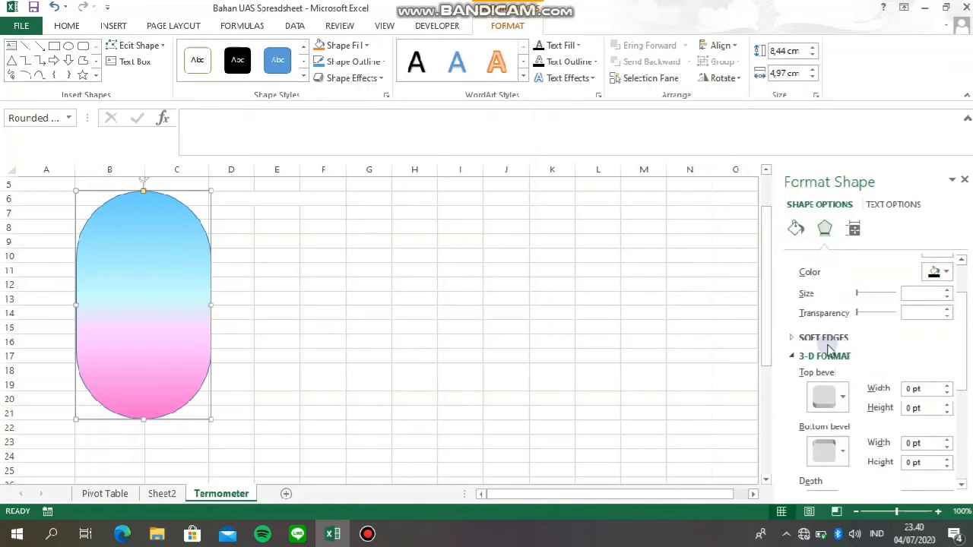
left_click(836, 395)
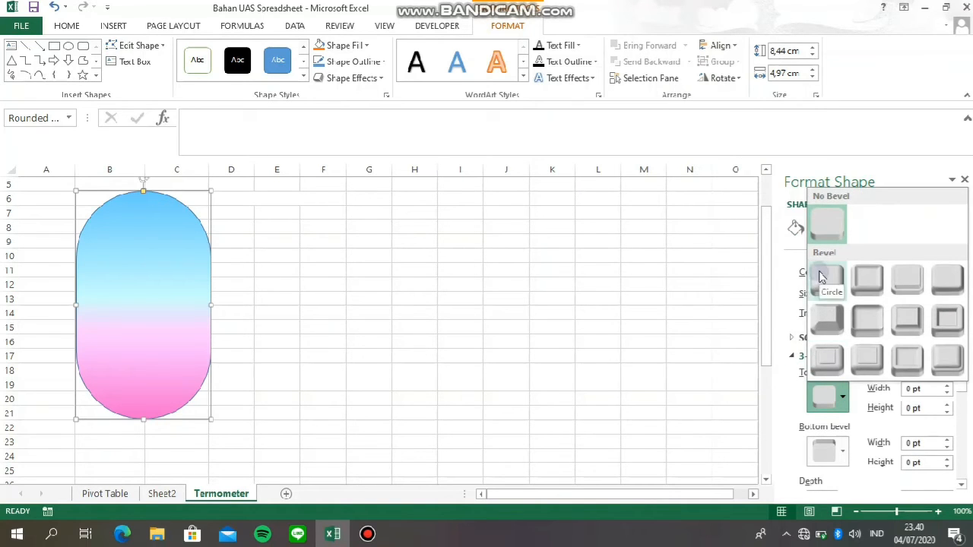
left_click(834, 318)
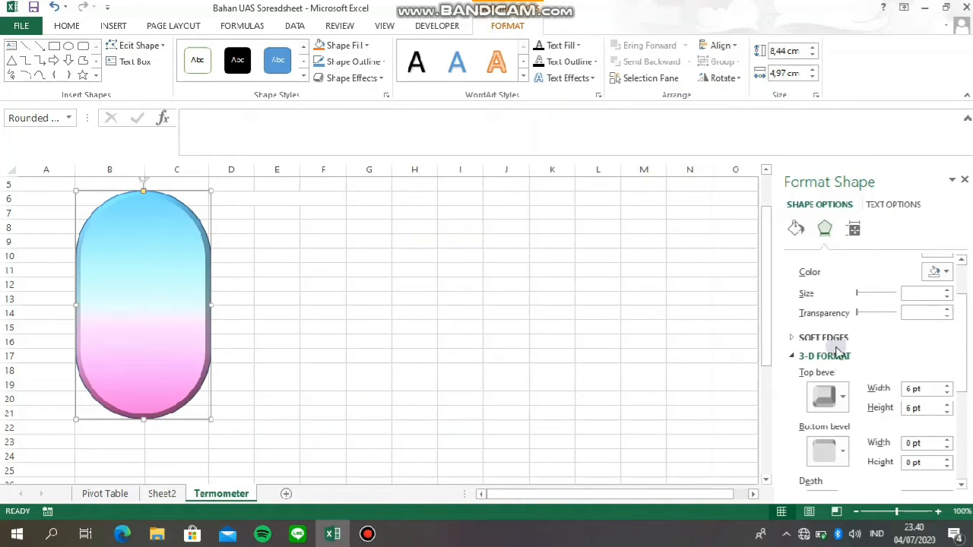
Give the rounded rectangle an outer shadow offset toward the bottom and a blue 8 pt glow preset
left_click_drag(969, 332, 962, 289)
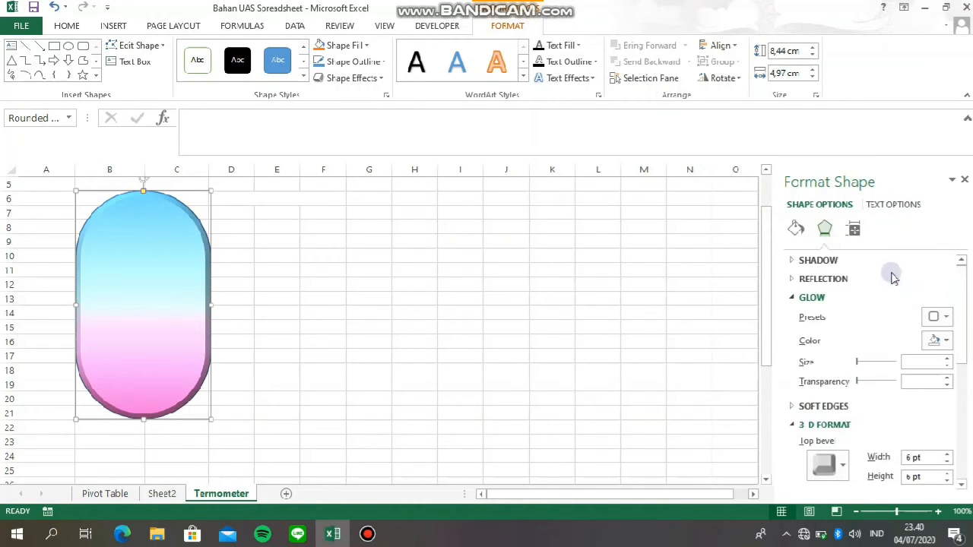
left_click(856, 264)
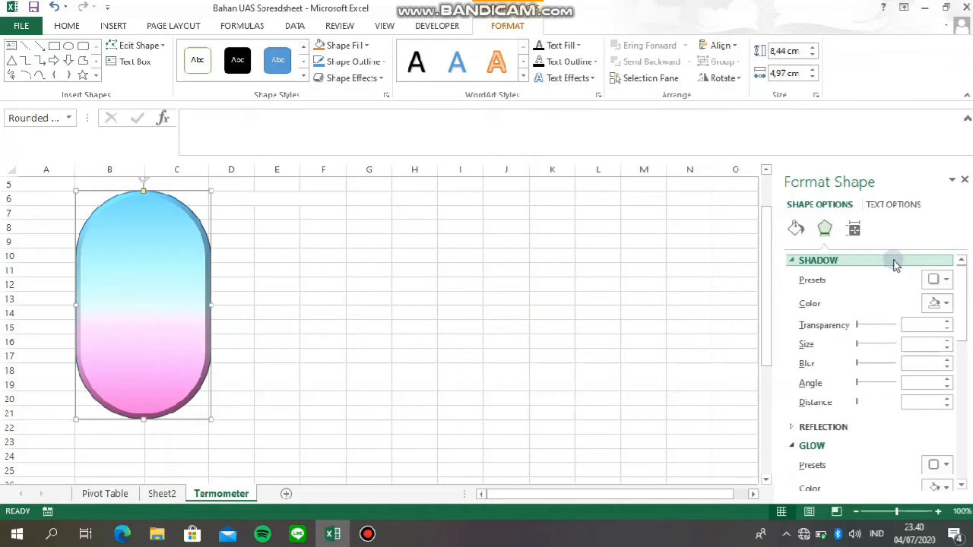
left_click(943, 279)
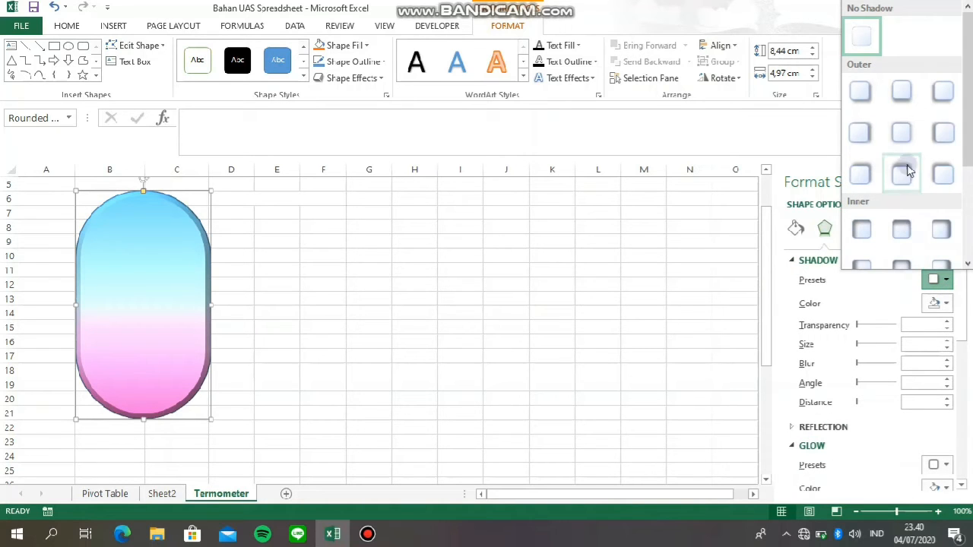
left_click(904, 95)
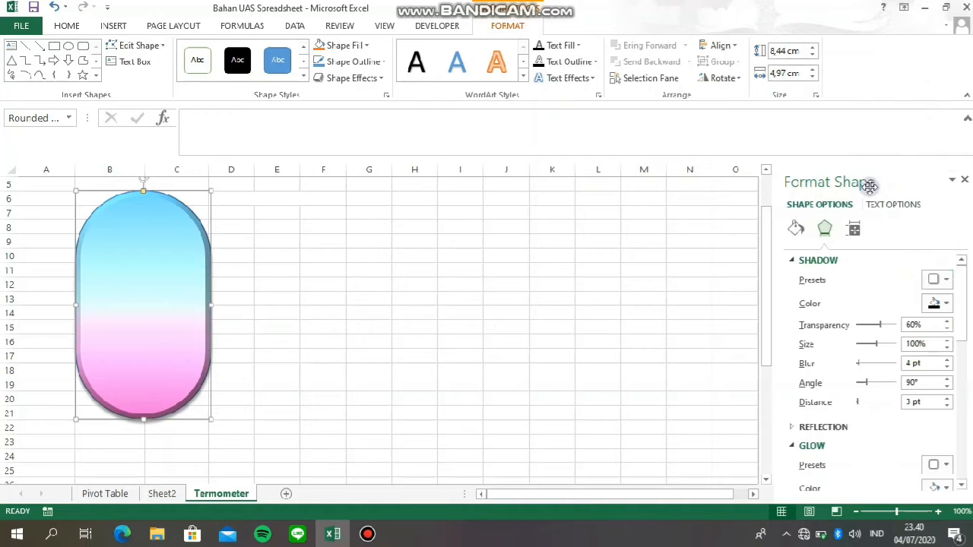
left_click(816, 260)
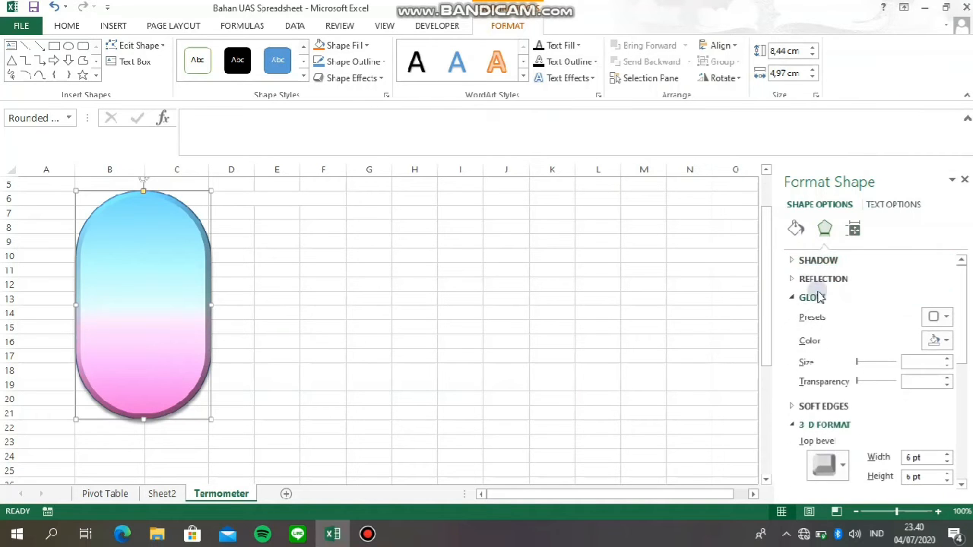
left_click(941, 317)
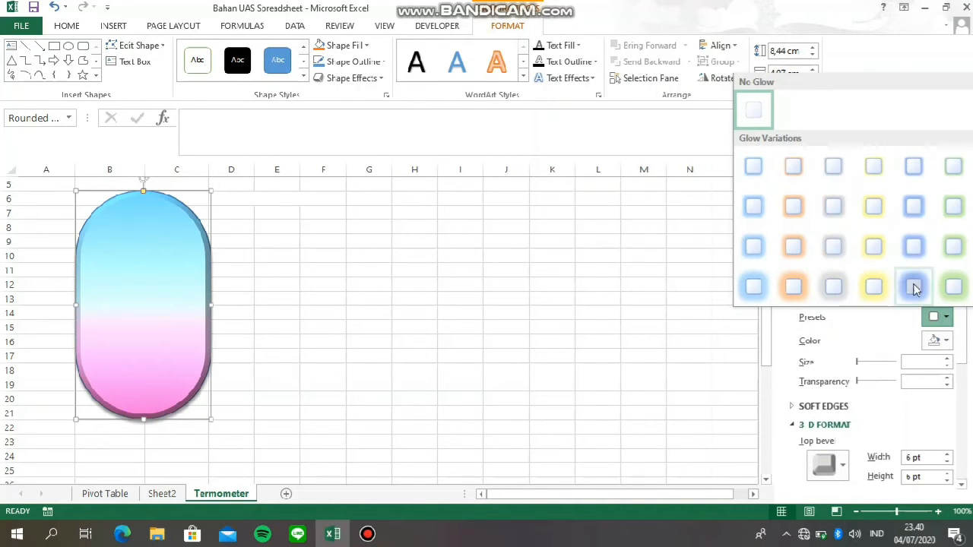
left_click(758, 204)
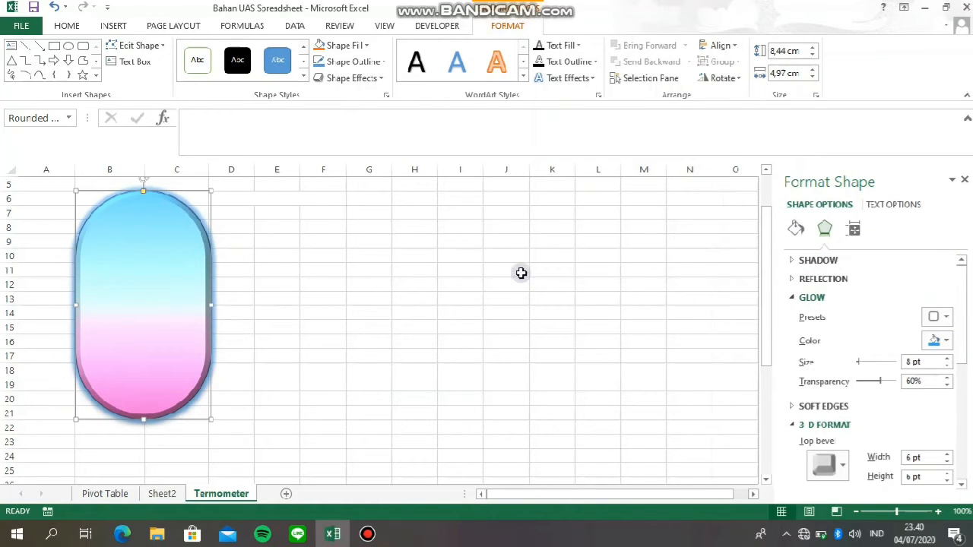
Insert a 2-D stacked column chart from the PELAYANAN row A2:C2 and switch its rows and columns
scroll(240, 292, "up", 2)
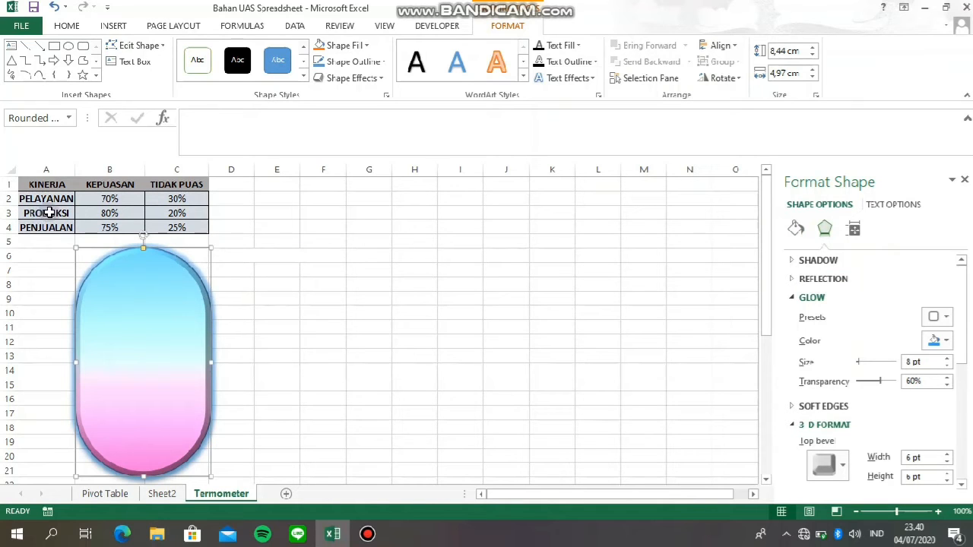
left_click_drag(36, 198, 155, 200)
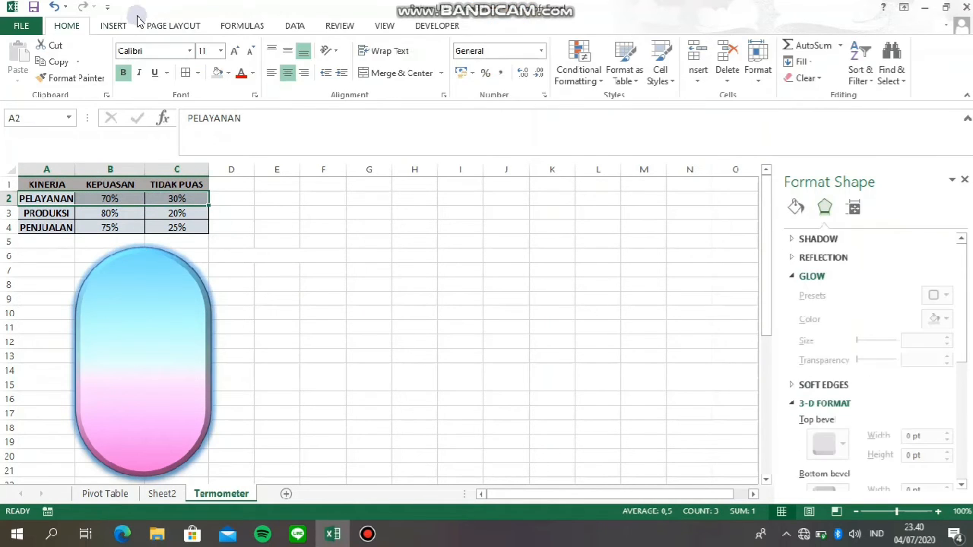
left_click(114, 26)
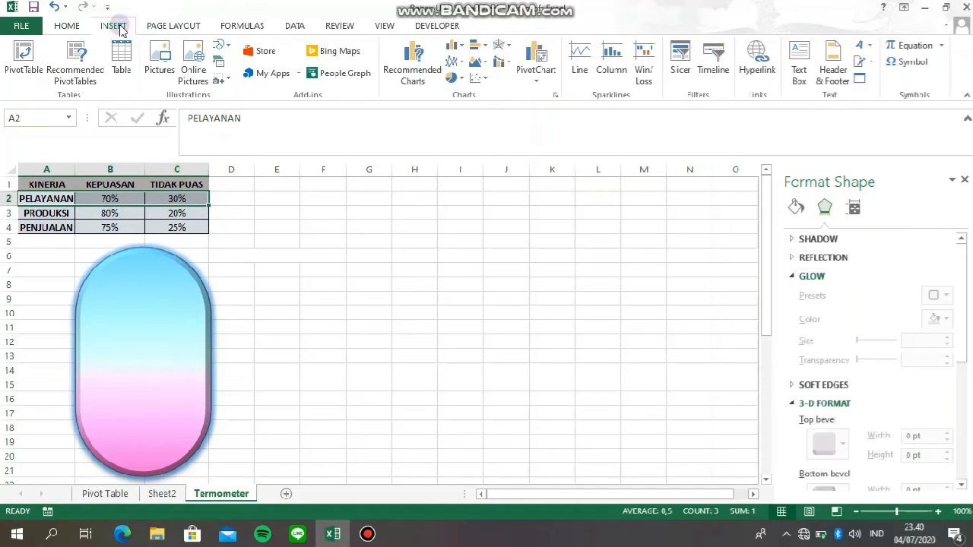
left_click(465, 51)
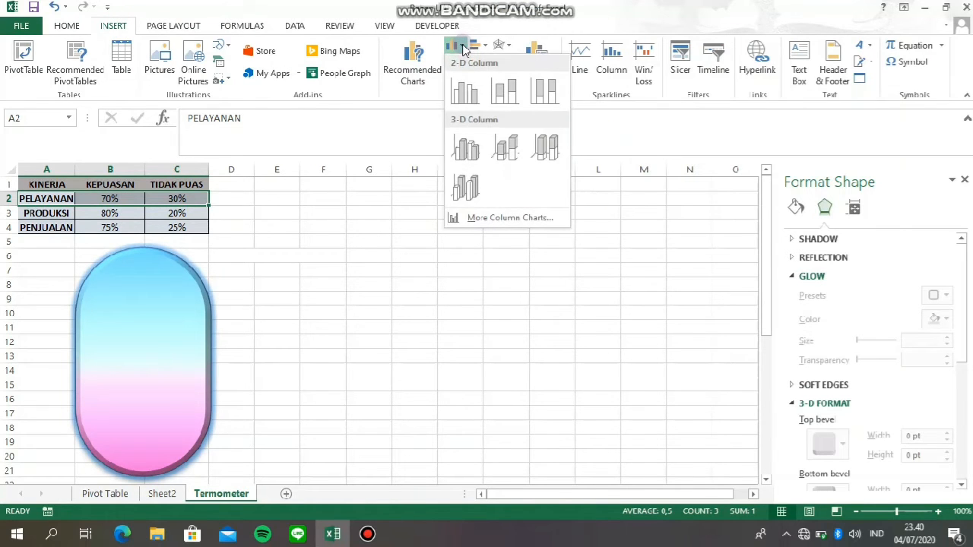
left_click(510, 93)
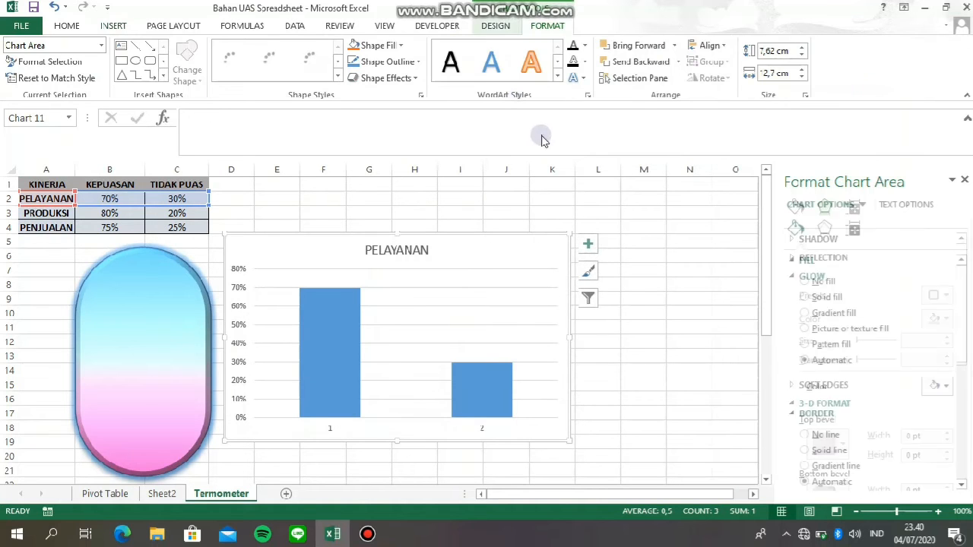
double_click(454, 242)
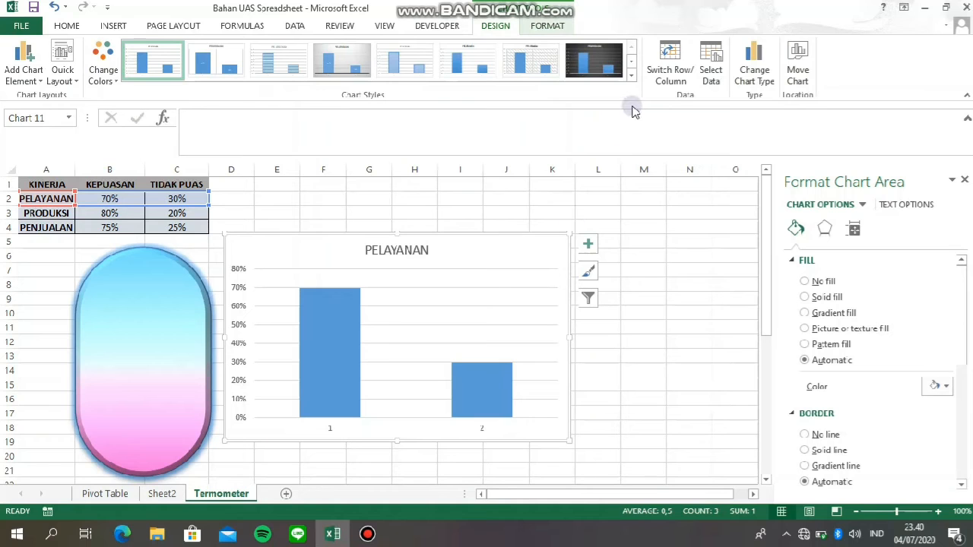
left_click(672, 77)
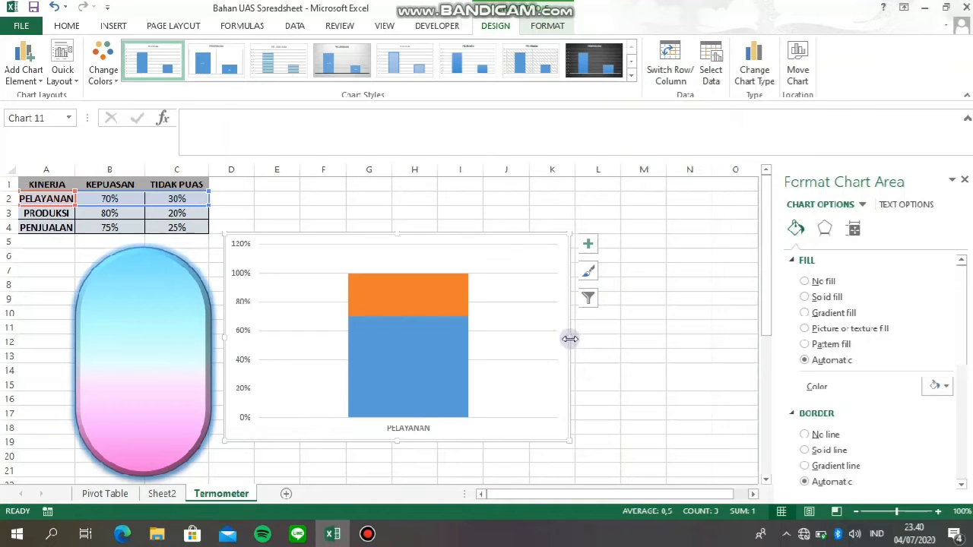
Narrow the PELAYANAN chart to about two columns wide and move it beside the rounded rectangle, over columns E to G
left_click_drag(565, 338, 375, 373)
left_click_drag(378, 336, 323, 339)
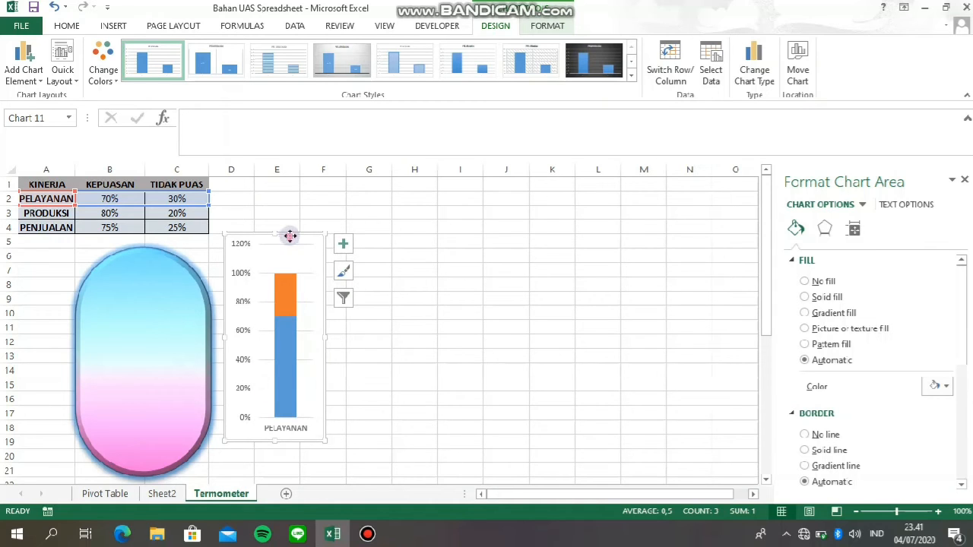
left_click_drag(289, 235, 338, 217)
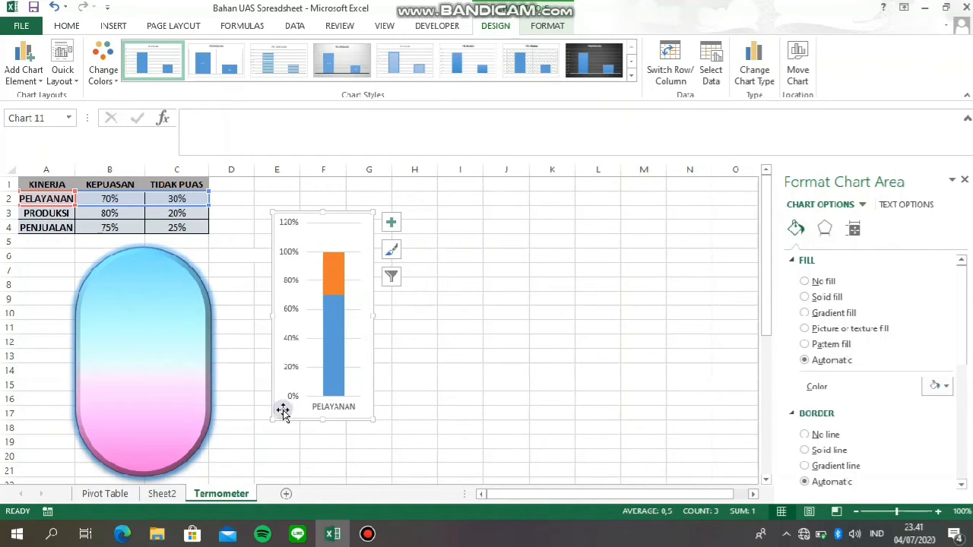
Set the maximum bound of the chart's vertical axis to 1 and delete the PELAYANAN category axis label
left_click(293, 254)
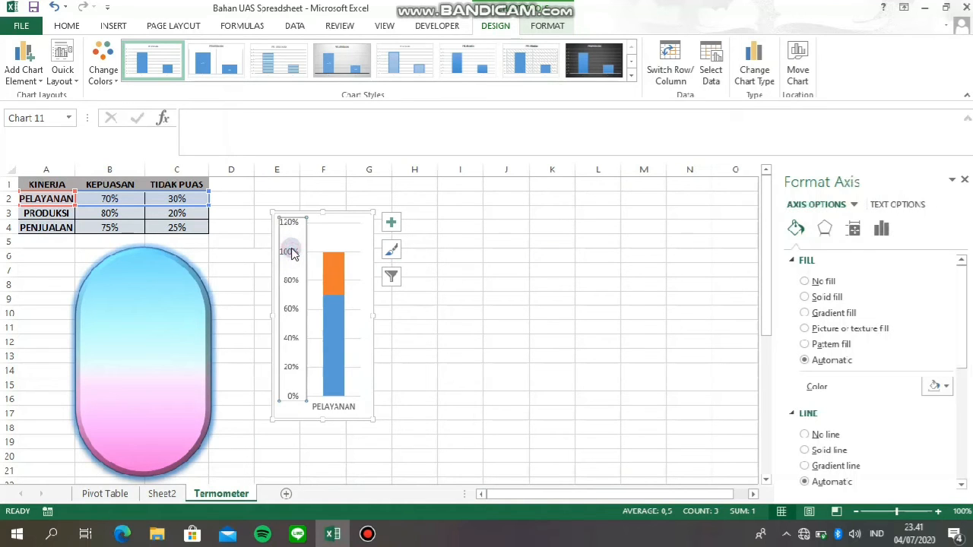
right_click(294, 254)
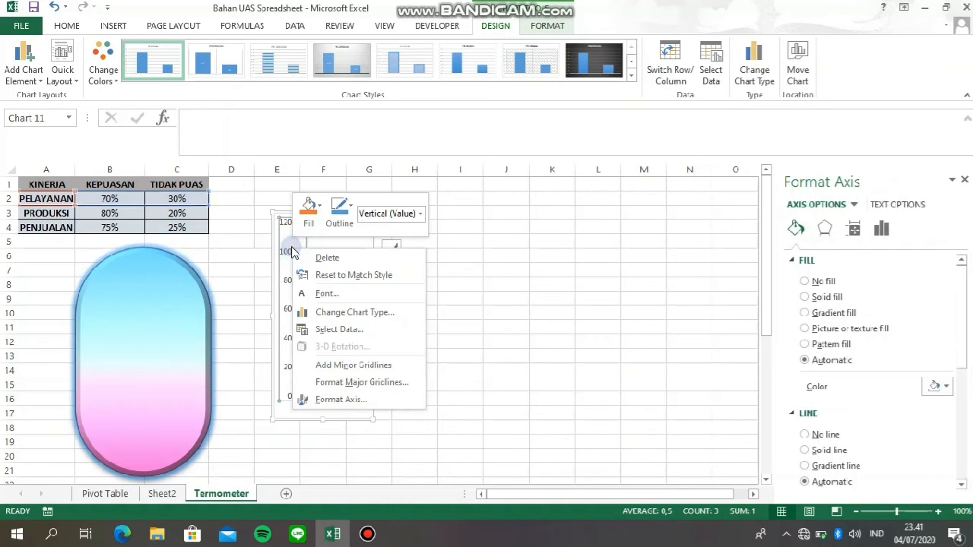
left_click(327, 400)
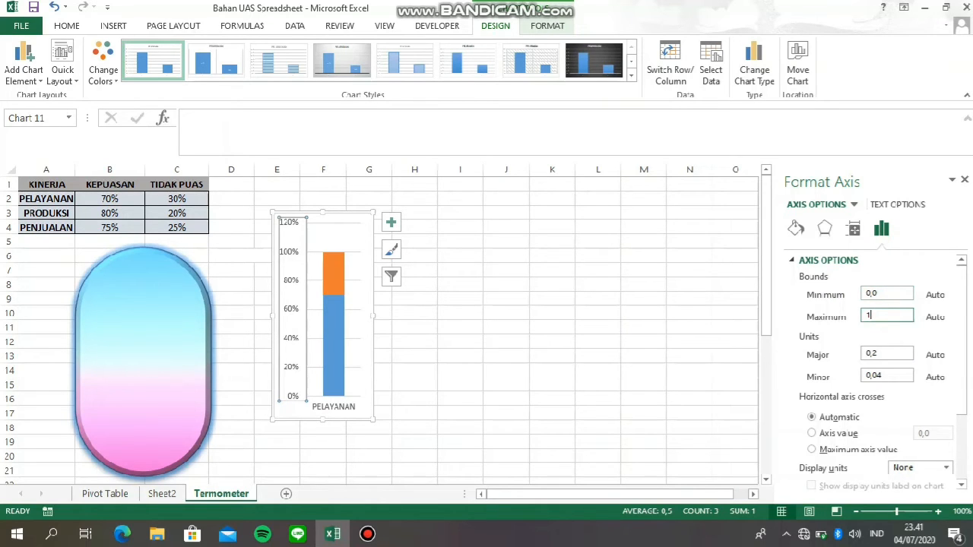
key("Return")
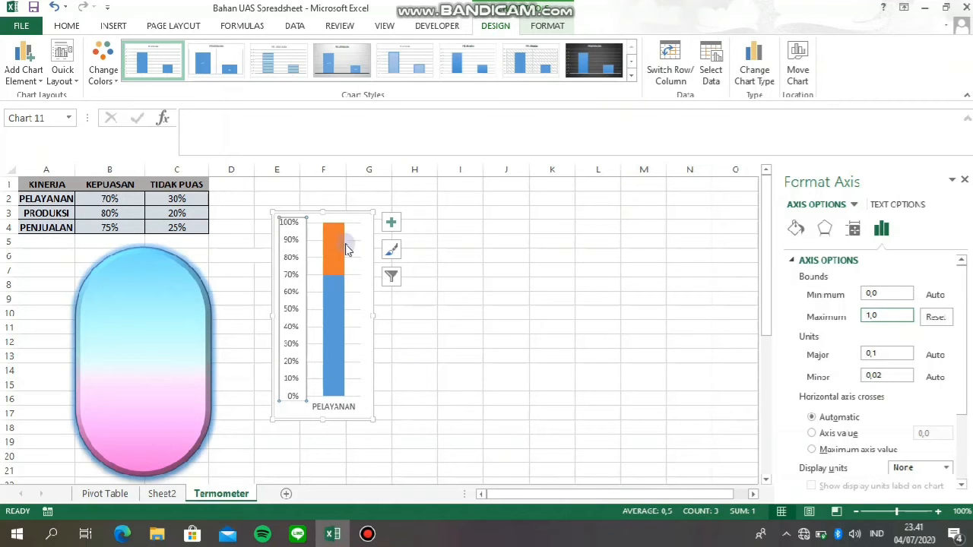
left_click(341, 414)
key("Delete")
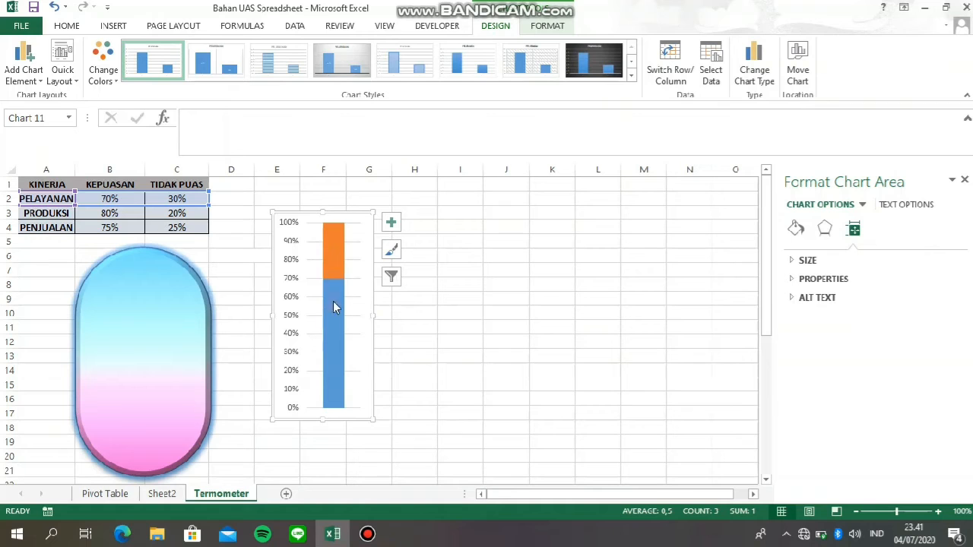
Apply a Circle top bevel to the blue satisfaction series of the PELAYANAN chart
left_click(331, 292)
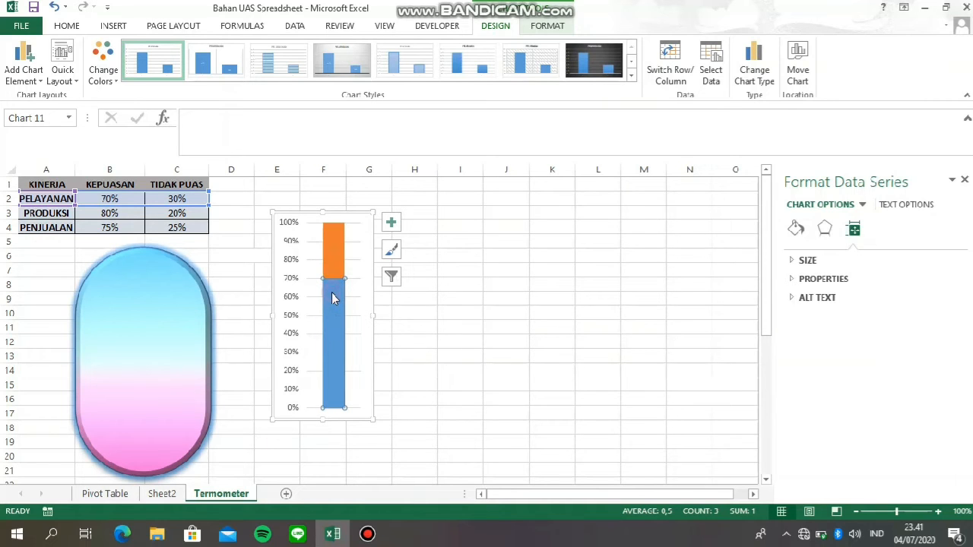
right_click(331, 293)
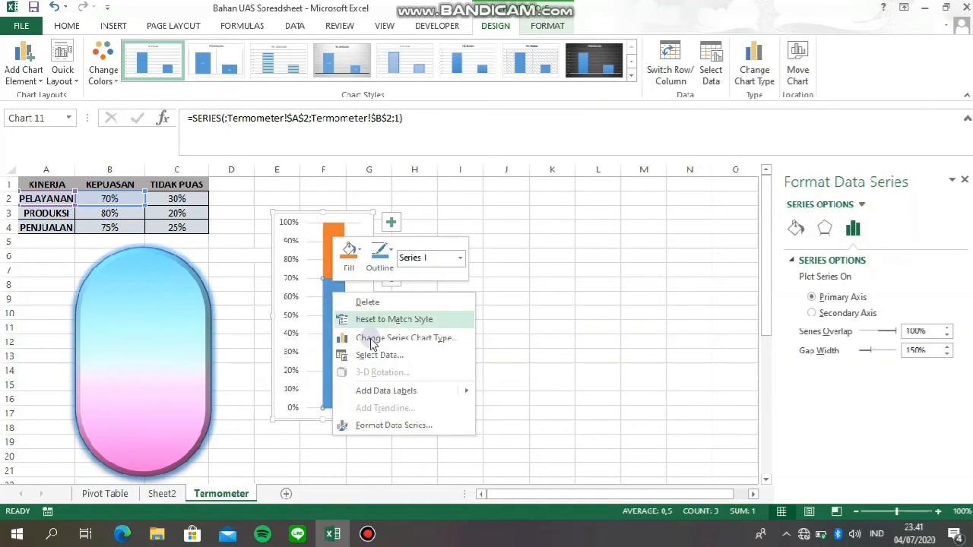
left_click(415, 428)
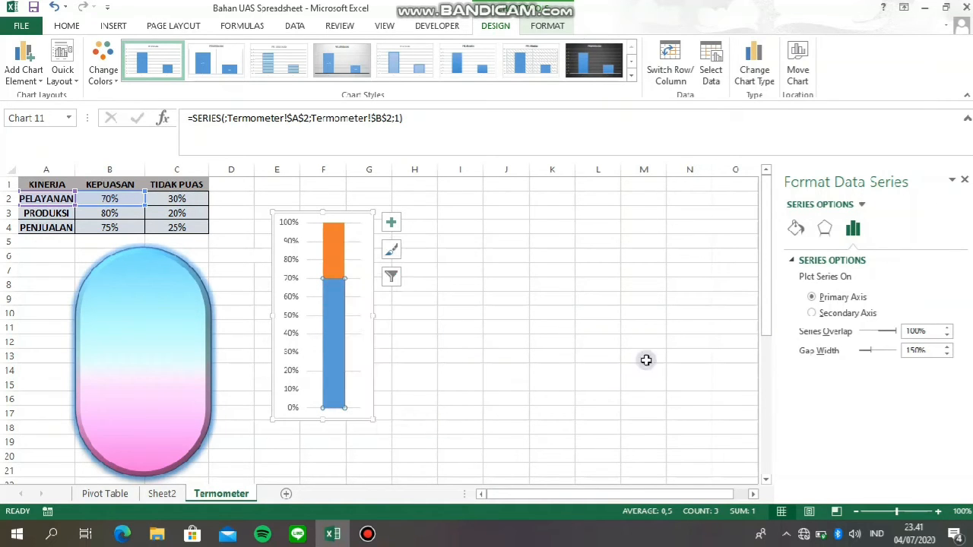
left_click(828, 228)
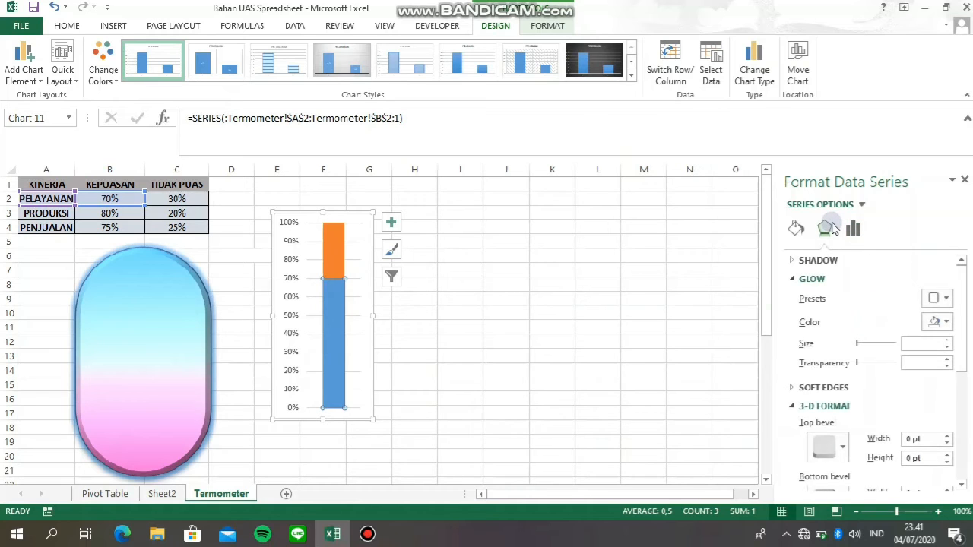
left_click(814, 279)
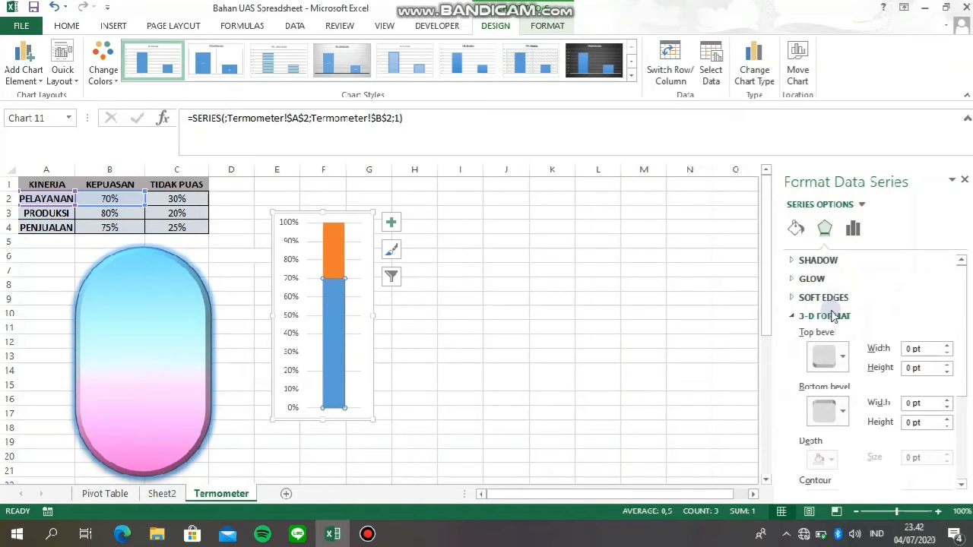
left_click(826, 355)
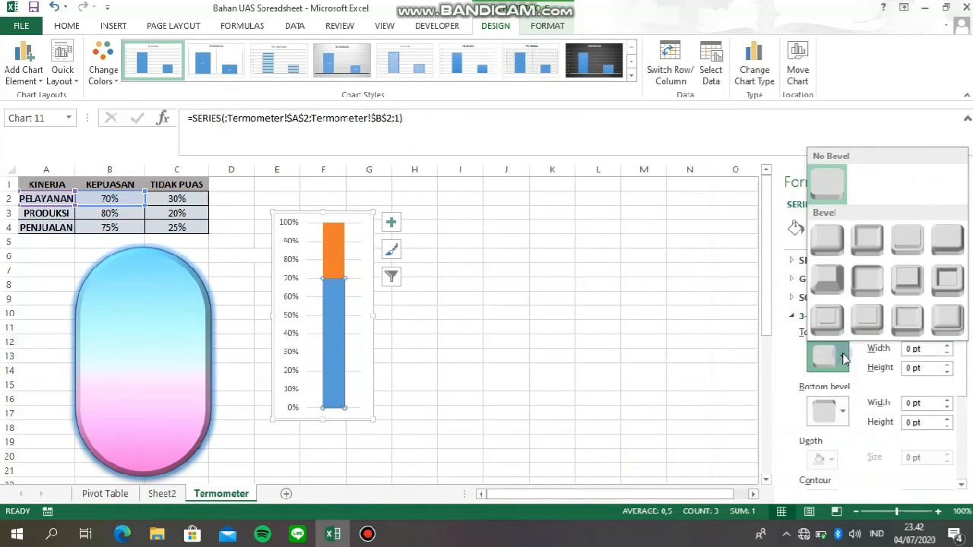
left_click(826, 239)
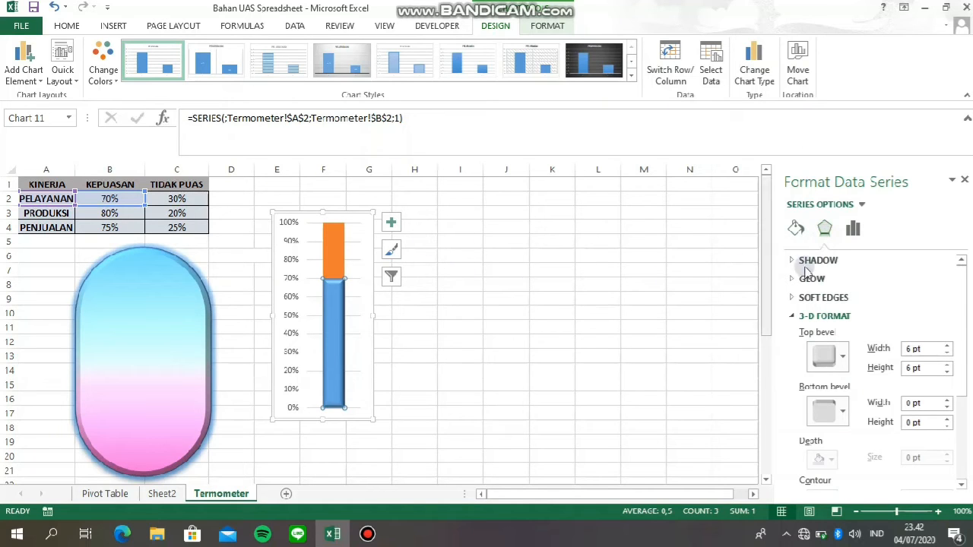
Fill the satisfaction series of the PELAYANAN chart with a solid dark purple from the standard colors
left_click(796, 228)
left_click(937, 403)
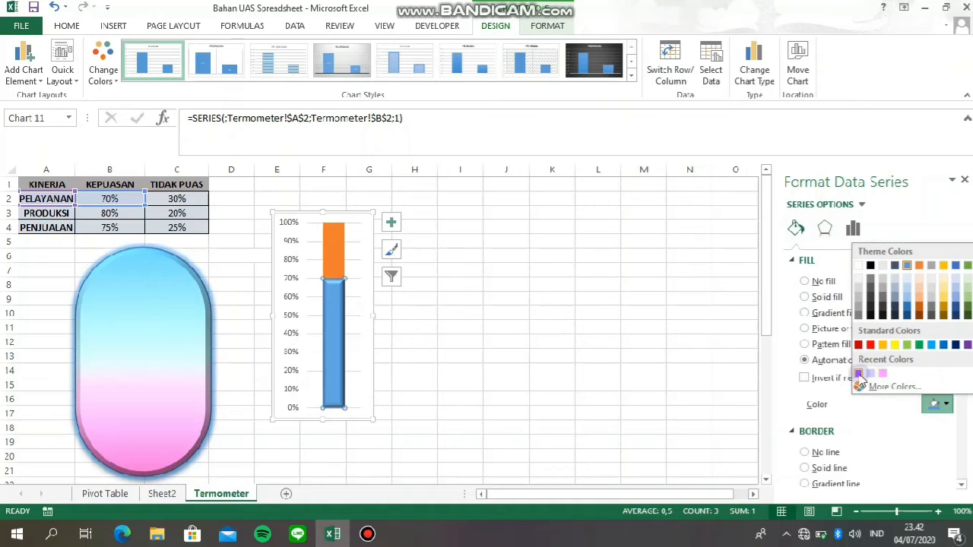
left_click(883, 386)
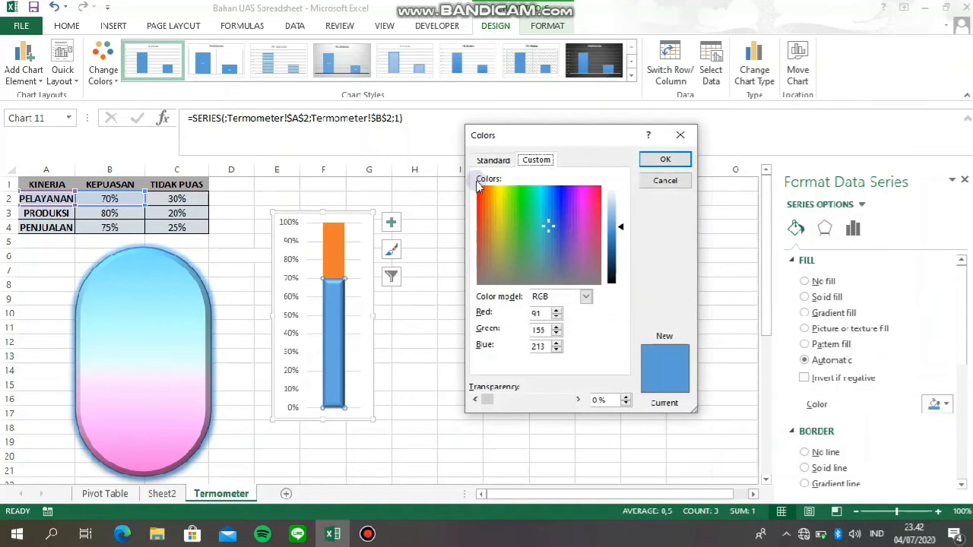
left_click(491, 160)
left_click(585, 220)
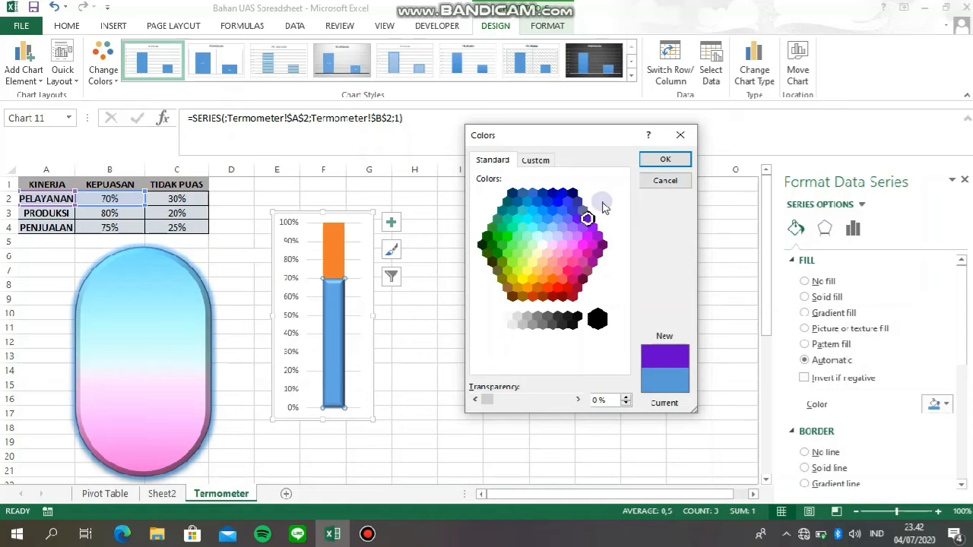
left_click(661, 159)
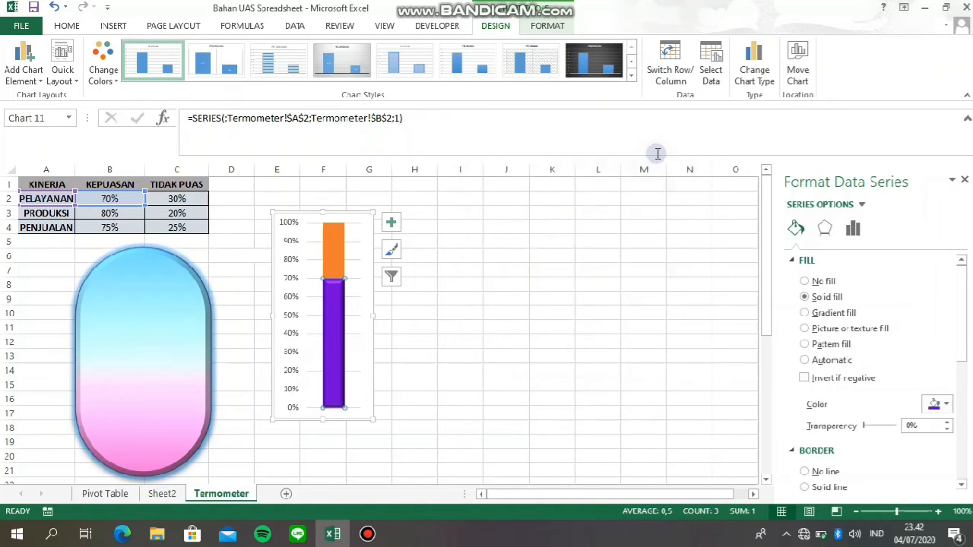
Apply a top bevel to the orange dissatisfaction series of the PELAYANAN chart
left_click(334, 245)
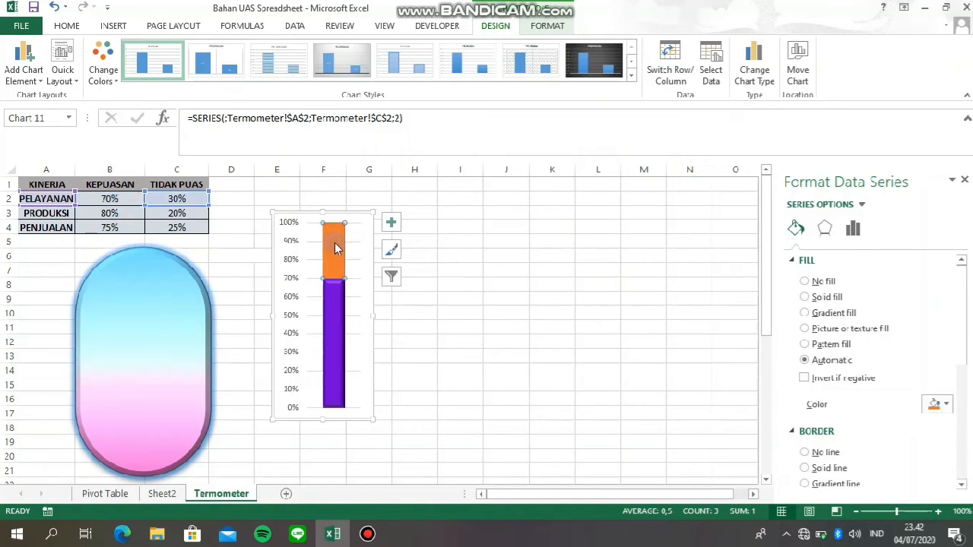
left_click(829, 231)
left_click(836, 355)
left_click(828, 245)
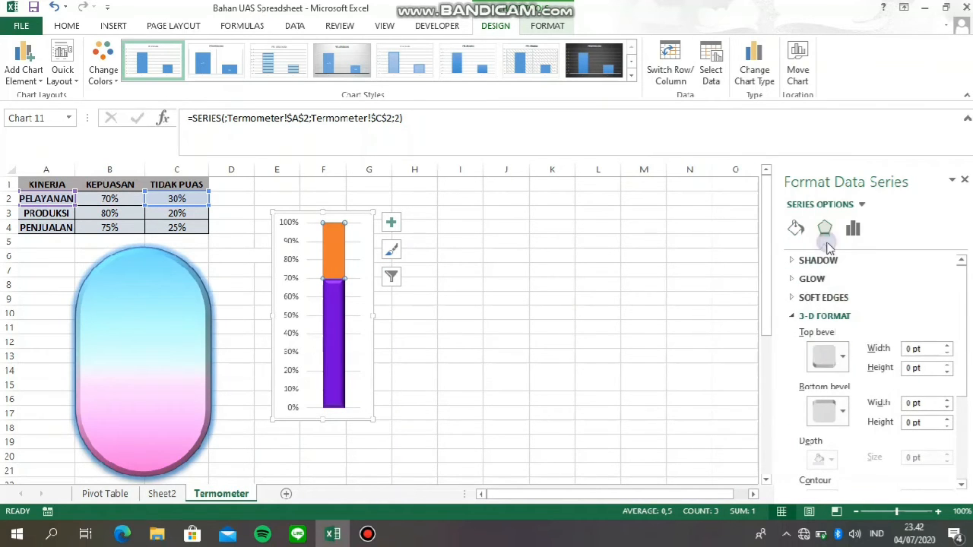
Fill the dissatisfaction series of the PELAYANAN chart with a solid light purple from the standard colors
left_click(798, 232)
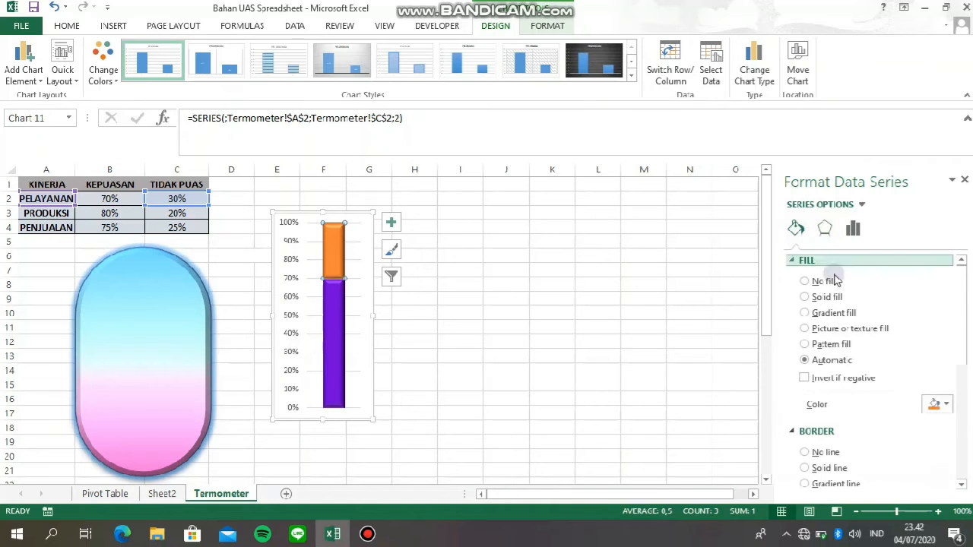
left_click(940, 404)
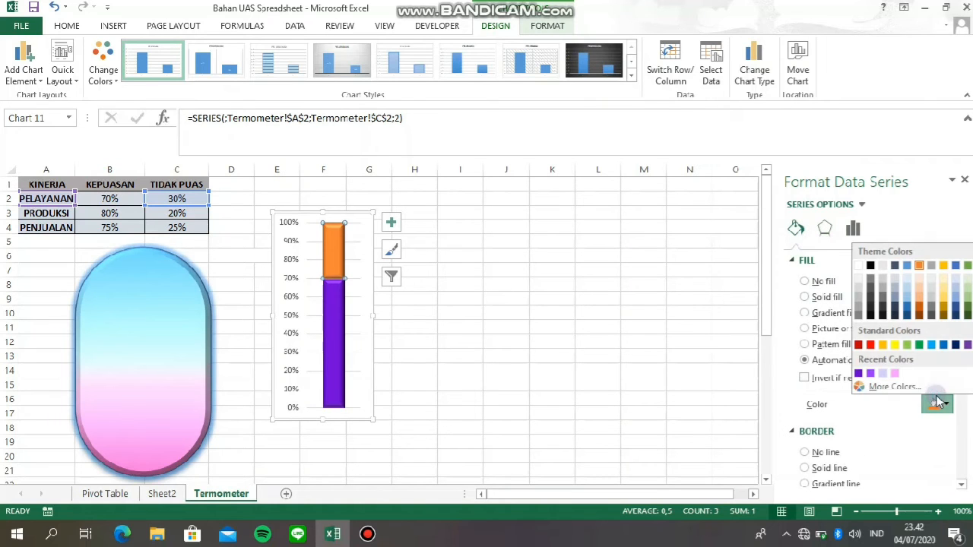
left_click(890, 387)
left_click(492, 160)
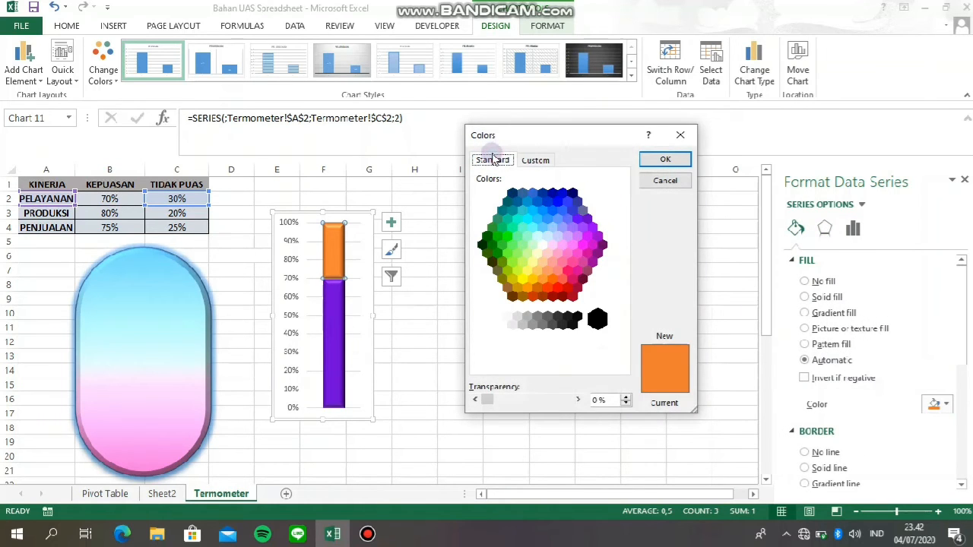
left_click(569, 237)
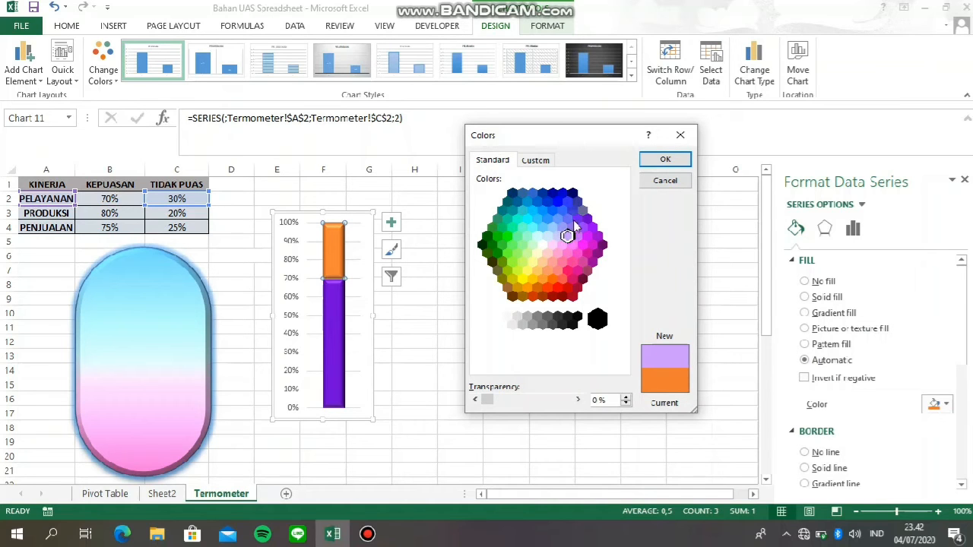
left_click(663, 159)
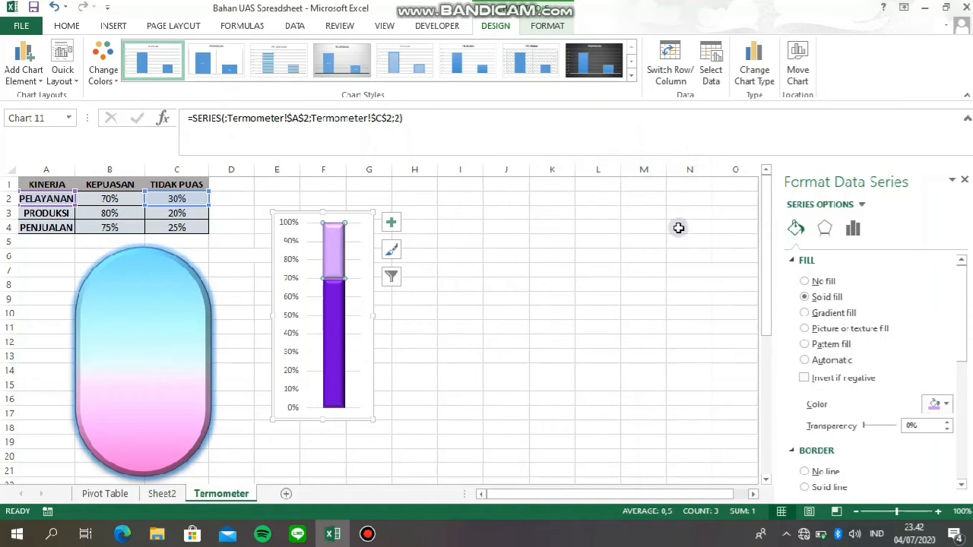
Format the PELAYANAN chart area with no fill and no border line
left_click(304, 219)
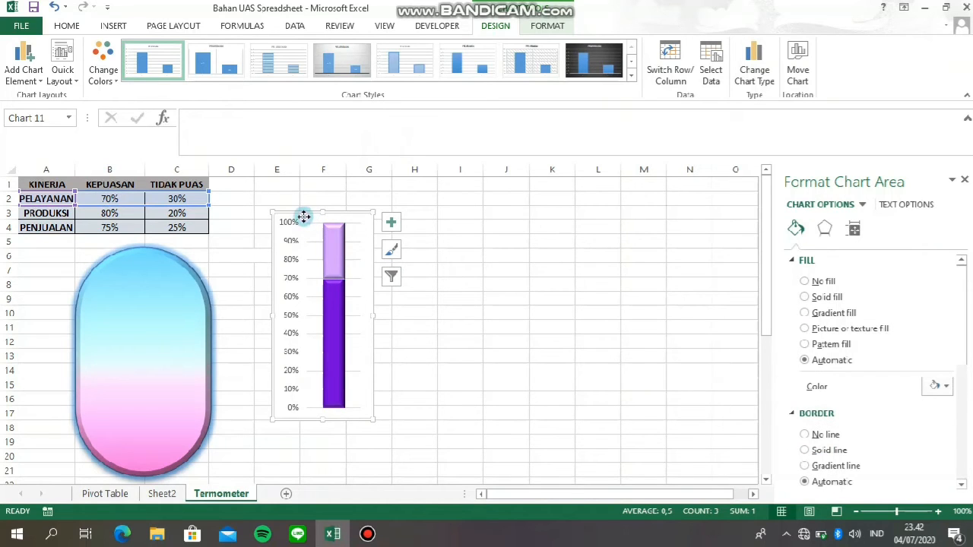
right_click(304, 218)
left_click(295, 236)
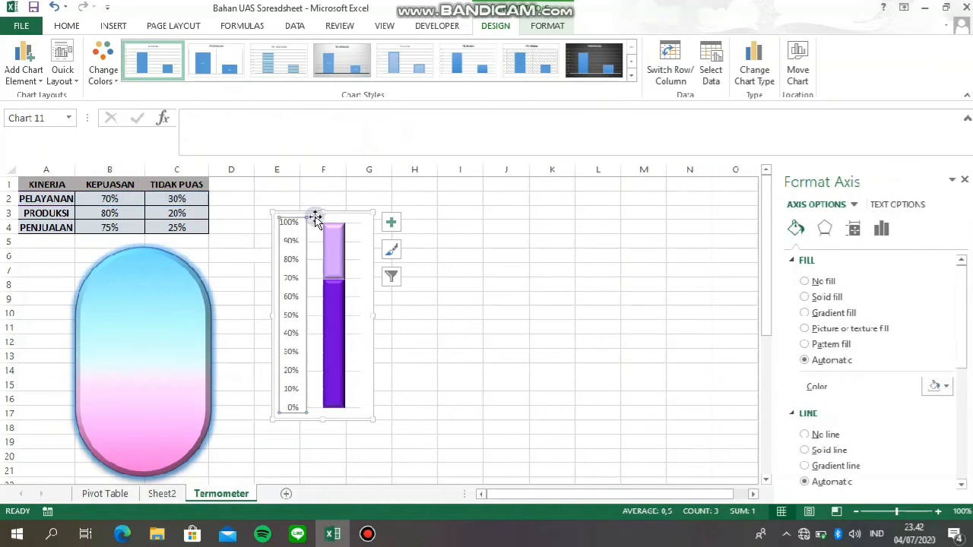
left_click(316, 217)
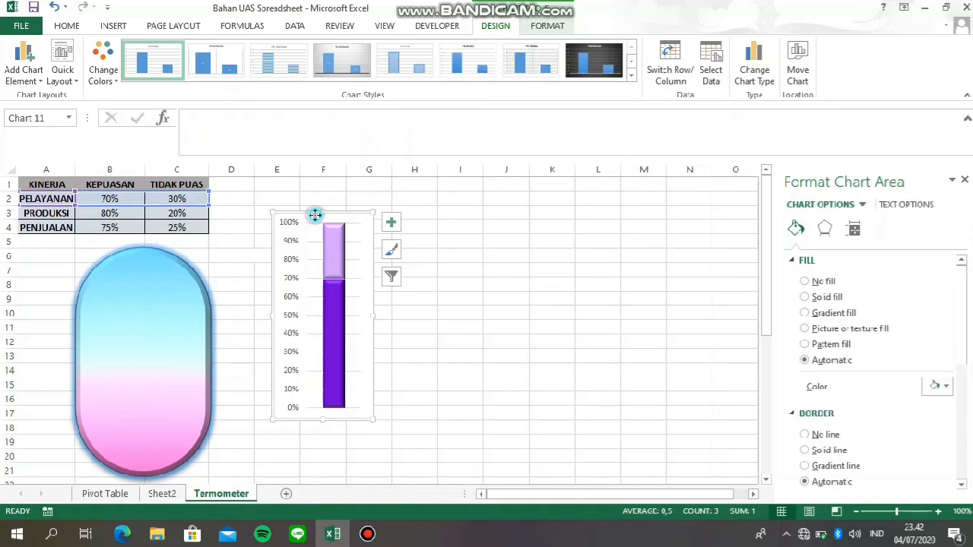
right_click(316, 215)
left_click(401, 498)
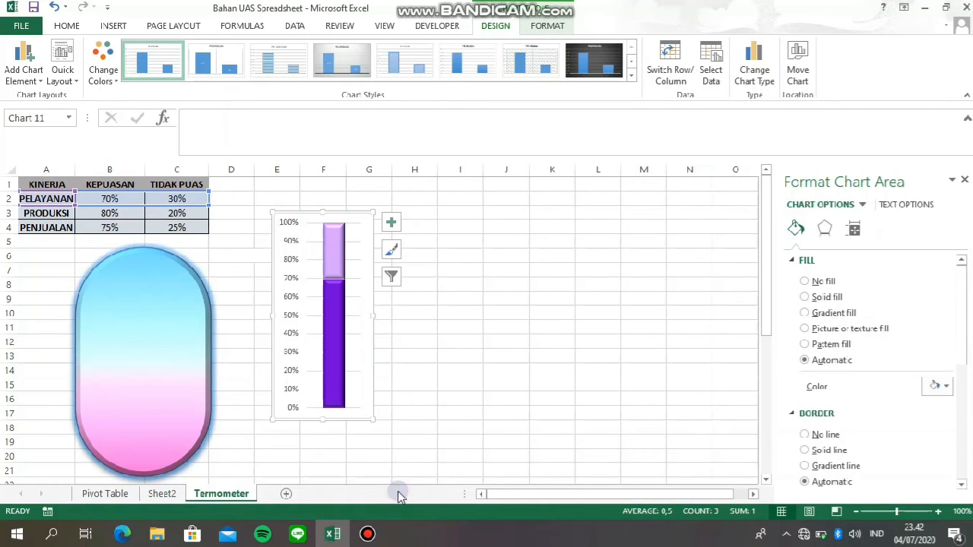
left_click(807, 281)
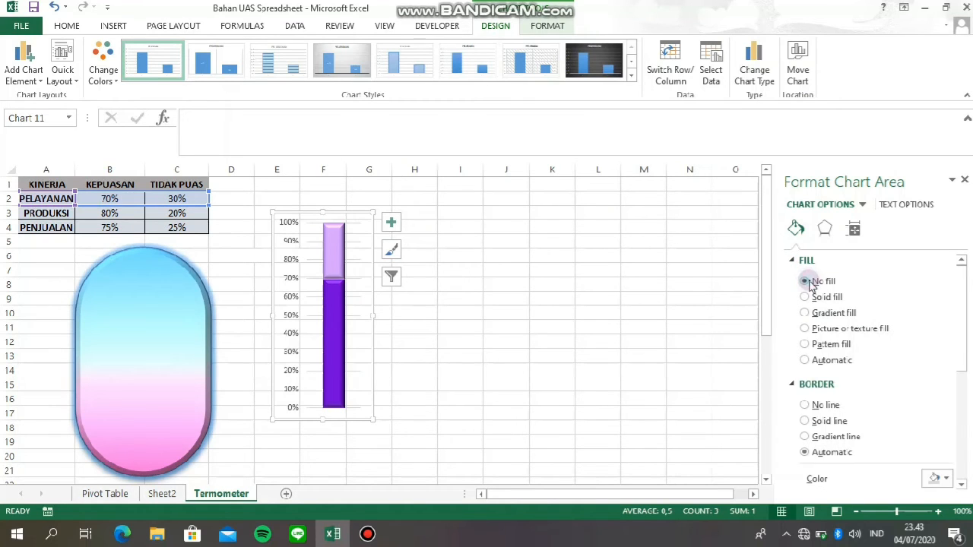
left_click(806, 407)
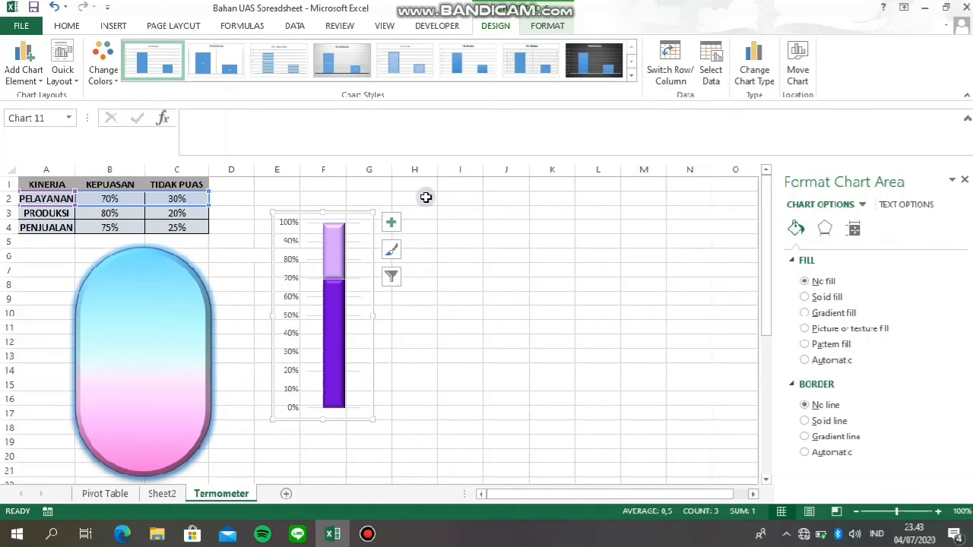
Send the gradient rounded rectangle behind the chart
left_click(162, 293)
right_click(162, 293)
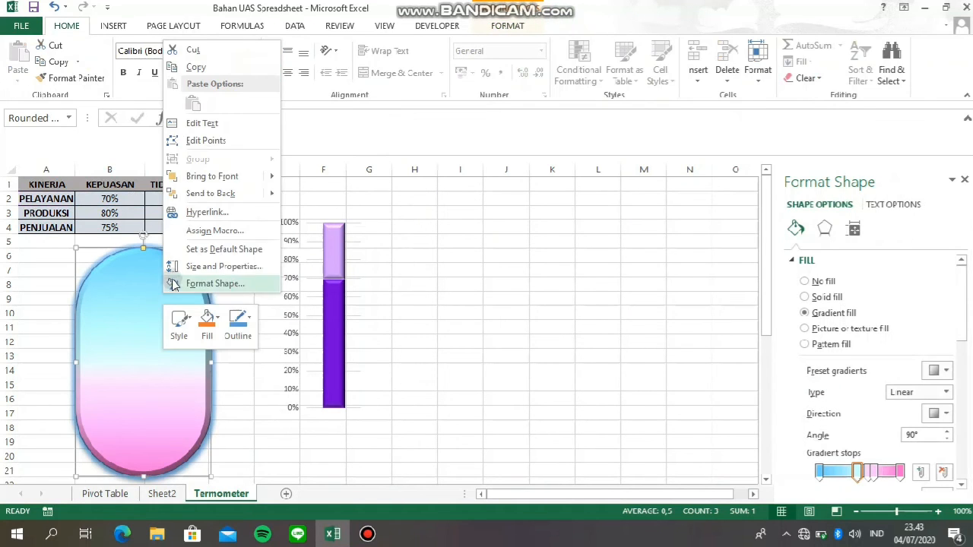
left_click(211, 192)
left_click(295, 234)
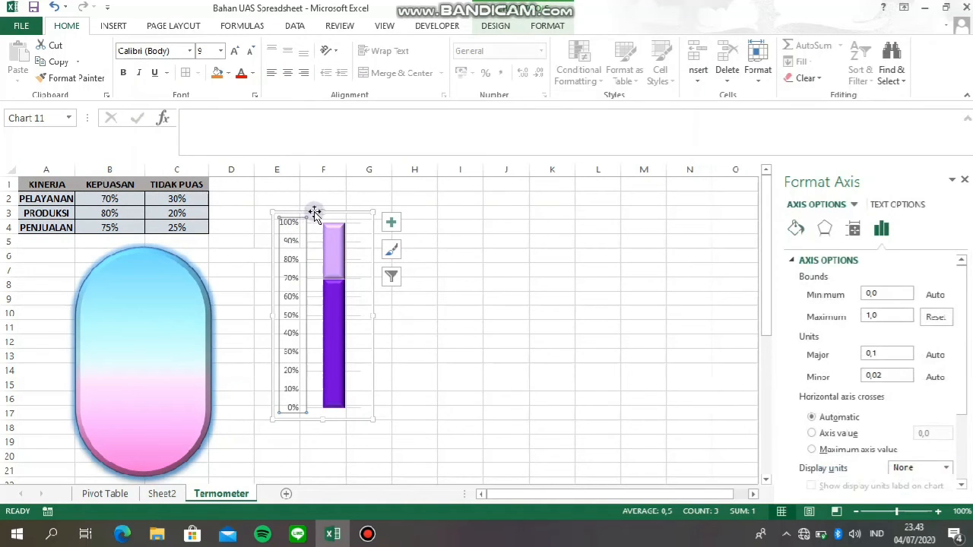
Move the rounded rectangle down about two rows and place the PELAYANAN chart on top of it
left_click_drag(150, 270, 151, 298)
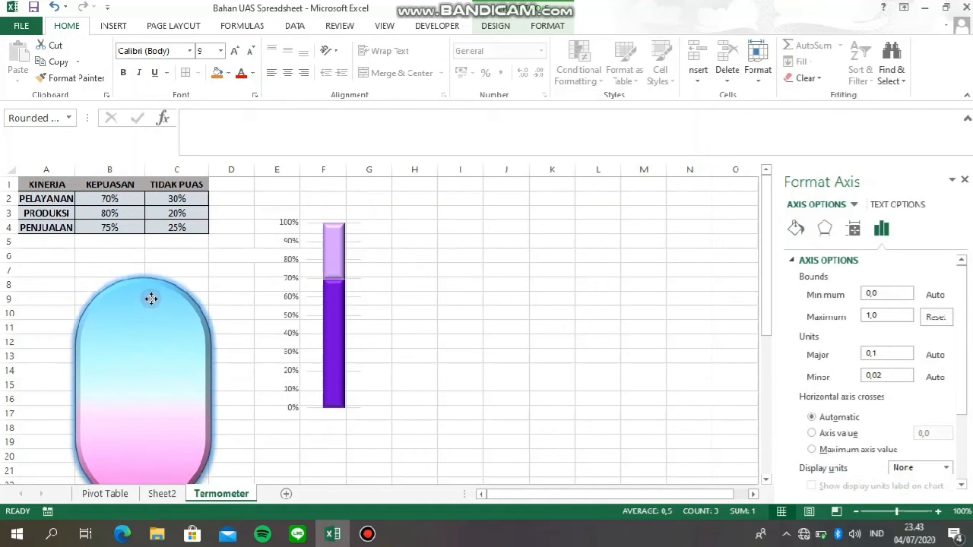
scroll(502, 252, "down", 2)
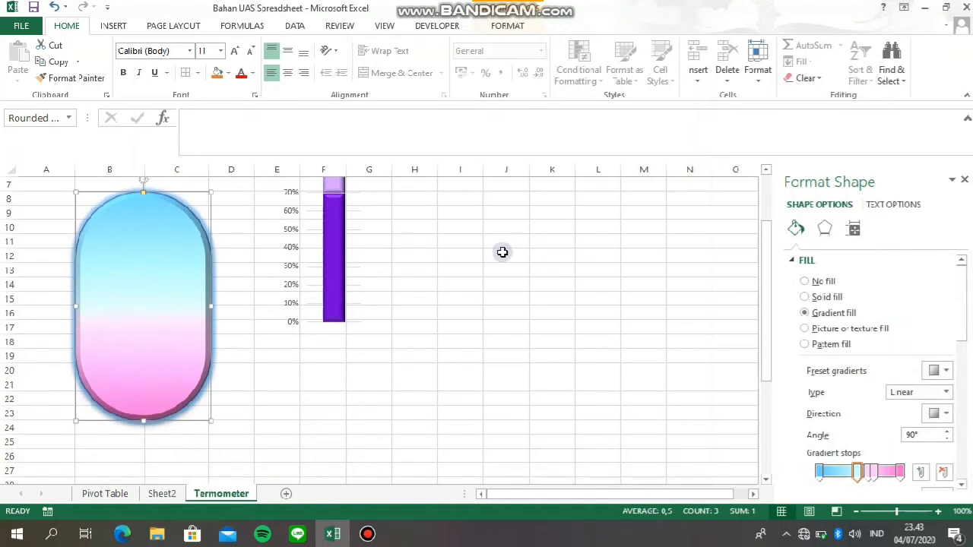
scroll(502, 252, "up", 1)
left_click(343, 260)
left_click_drag(276, 254, 87, 335)
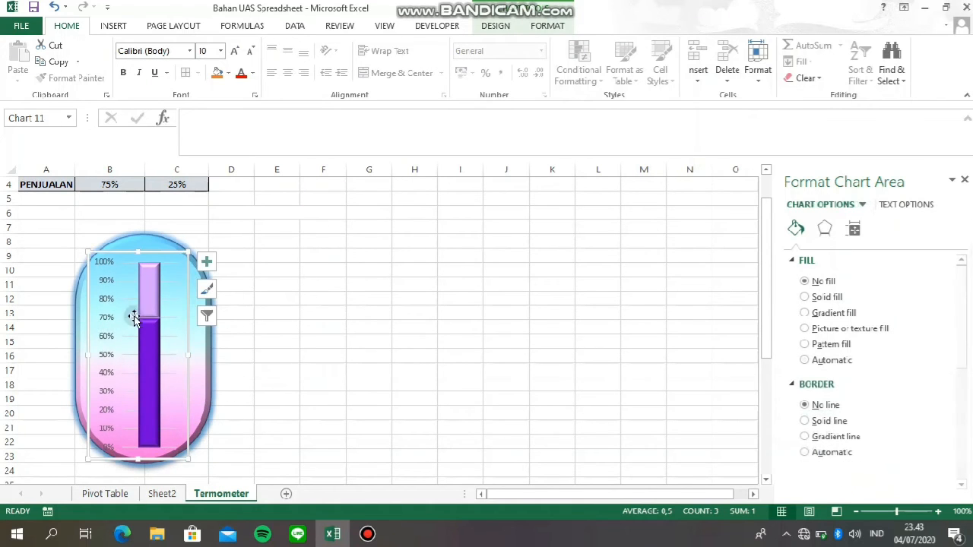
scroll(146, 299, "down", 1)
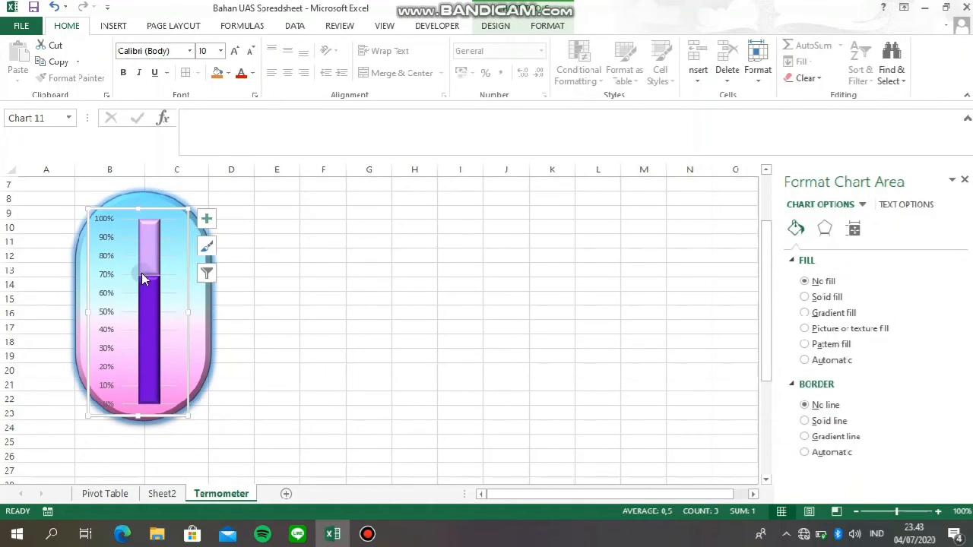
scroll(151, 288, "up", 1)
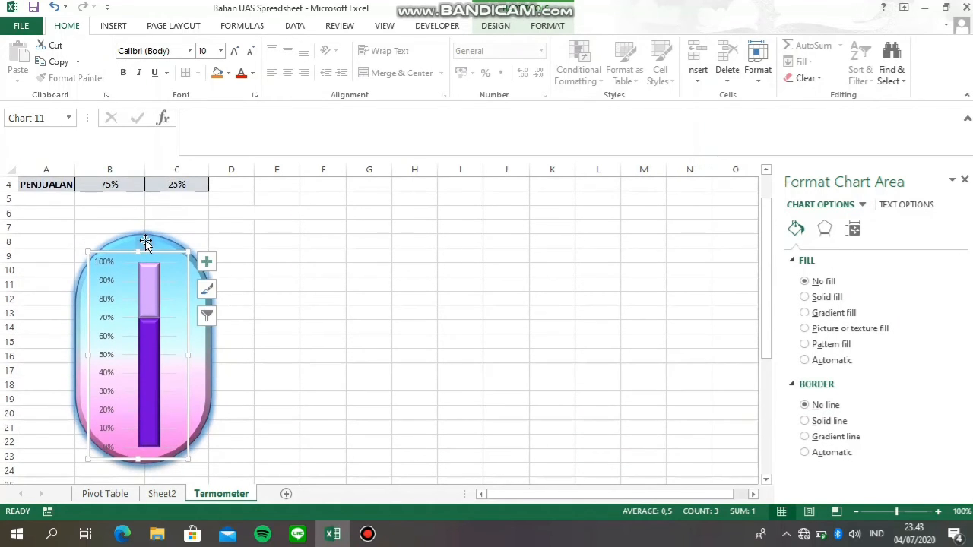
Stretch the rounded rectangle down to row 25 and shift the PELAYANAN chart slightly lower inside it
left_click(148, 470)
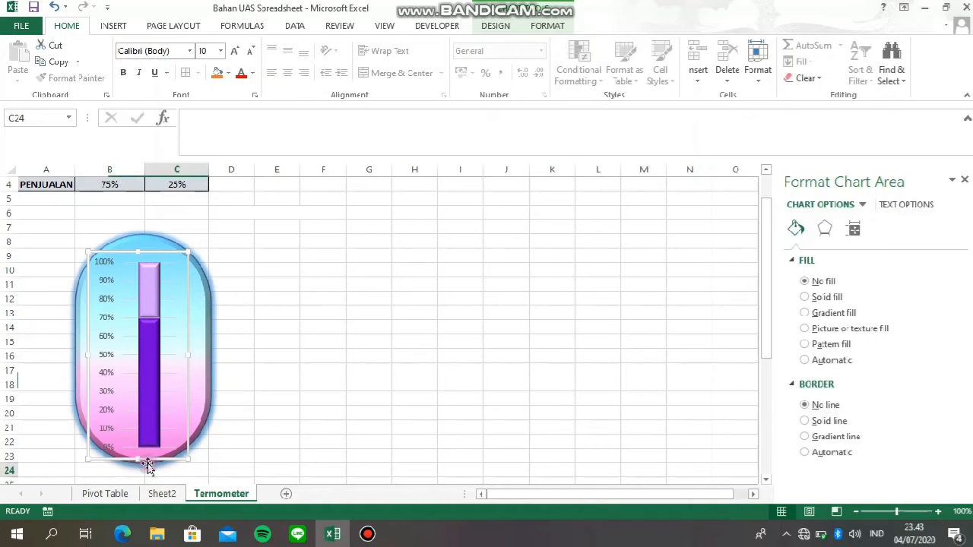
left_click(206, 341)
left_click_drag(145, 461, 163, 378)
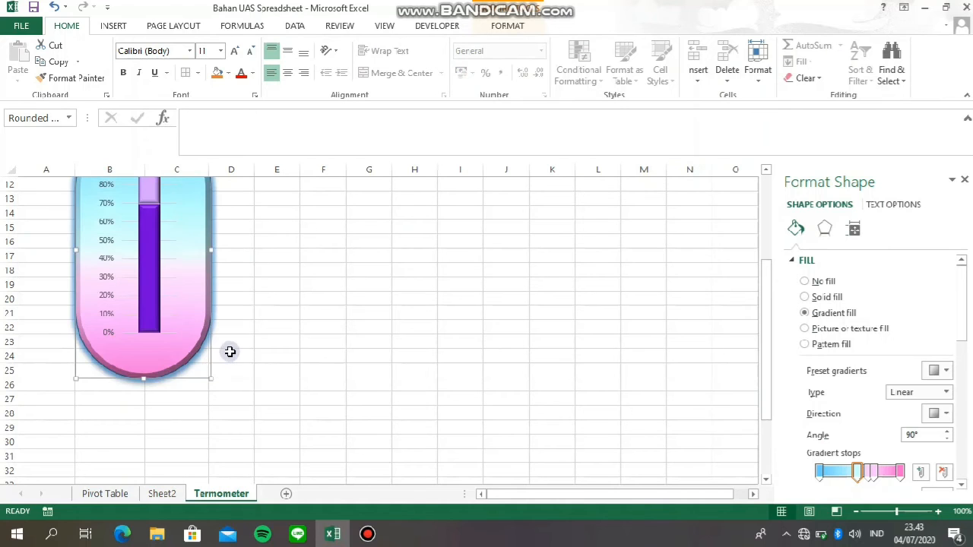
scroll(229, 351, "up", 2)
left_click(144, 296)
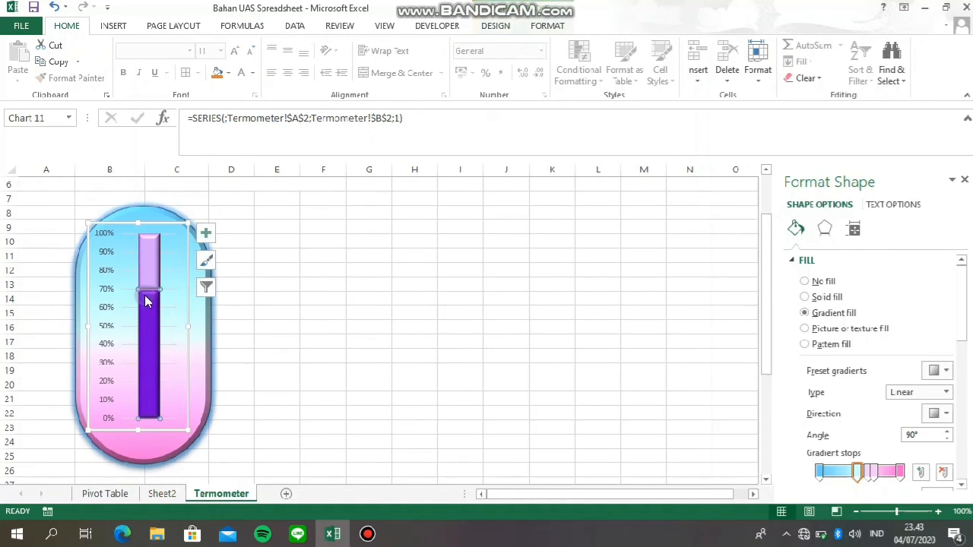
left_click_drag(130, 222, 130, 233)
left_click(130, 233)
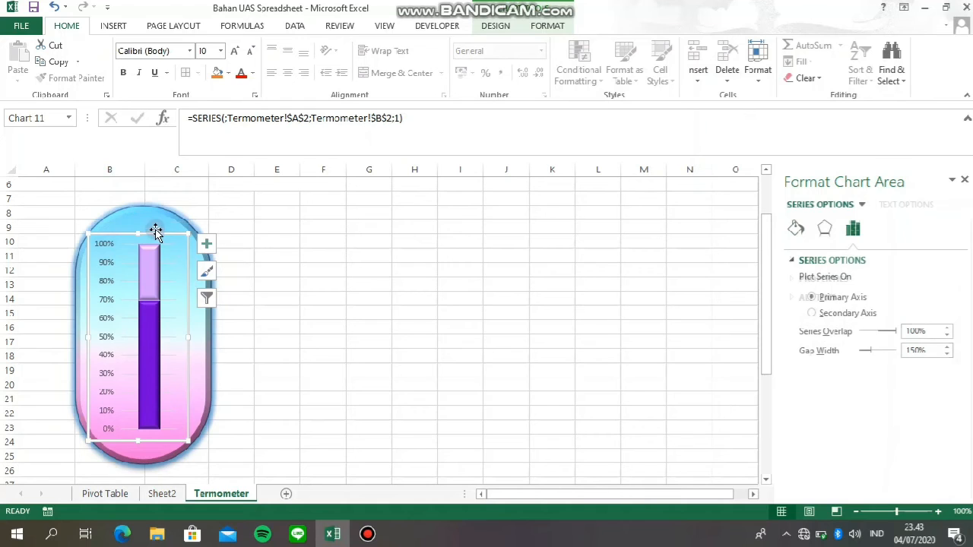
Make the percentage labels of the chart's vertical axis near-black and bold
left_click(106, 308)
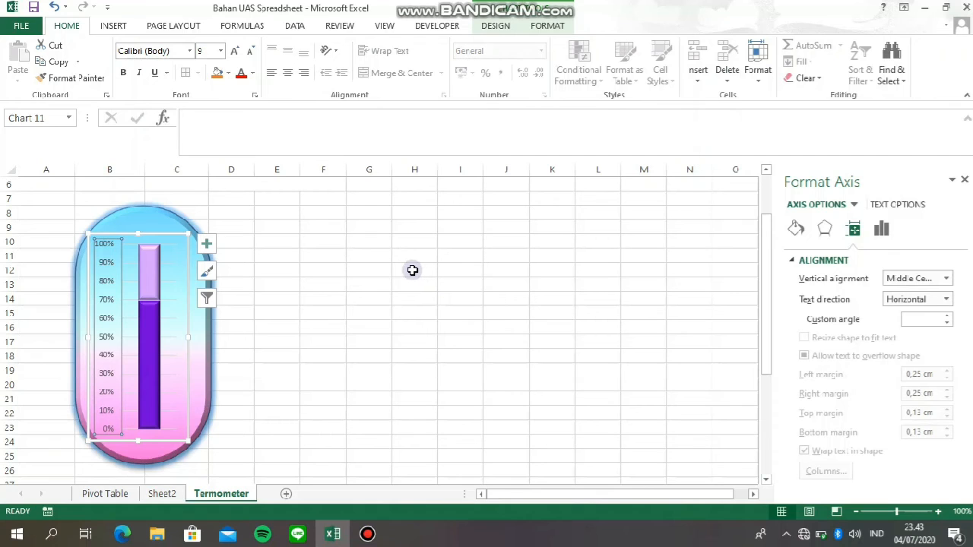
left_click(899, 206)
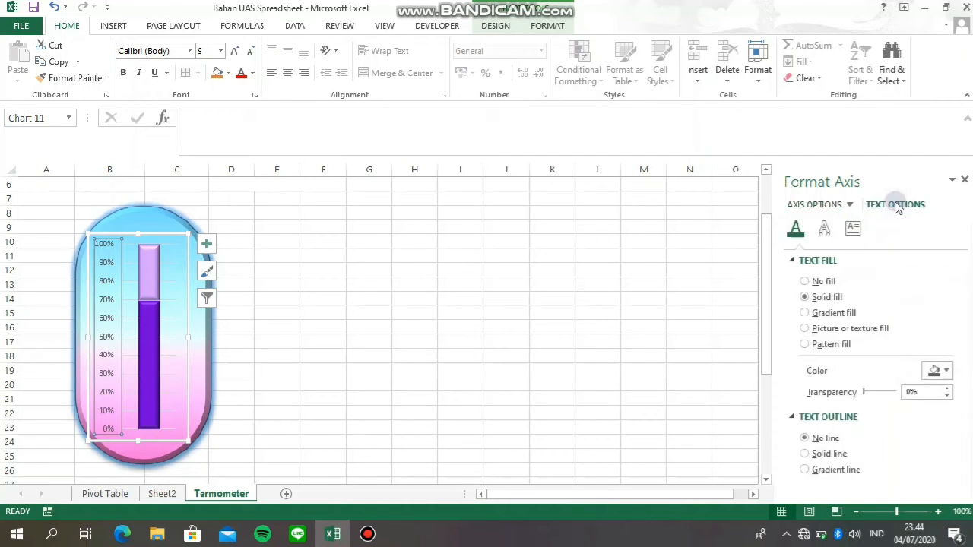
left_click(949, 372)
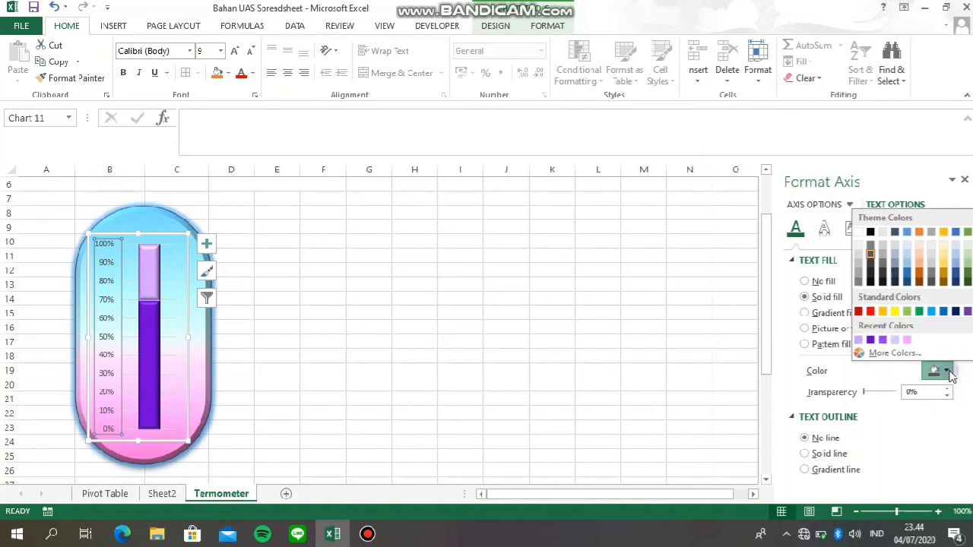
left_click(872, 282)
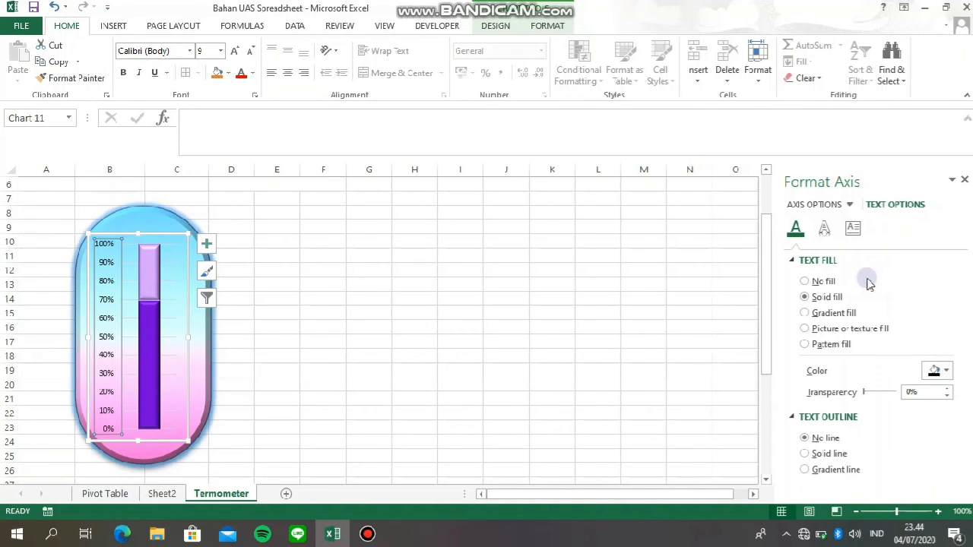
key("ctrl+b")
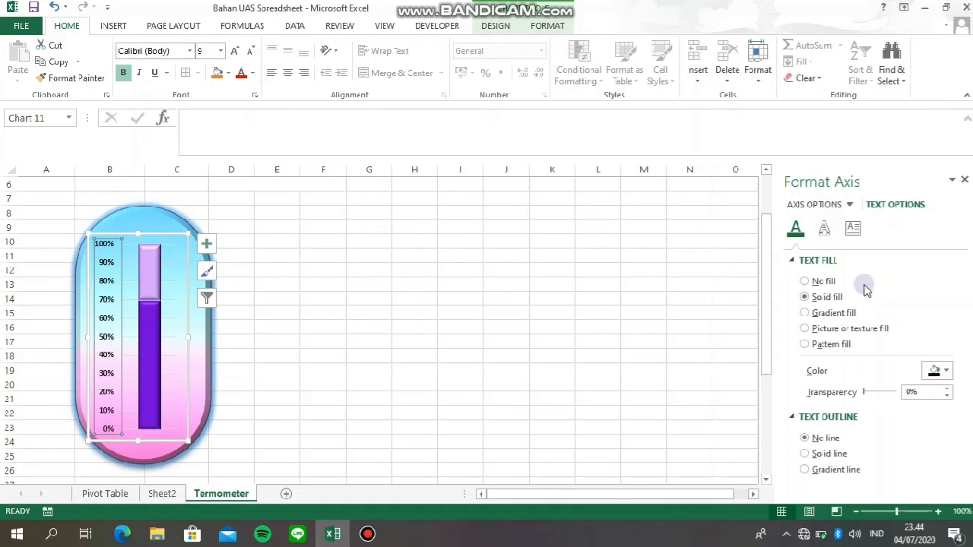
Format the chart's major gridlines as solid black lines, 1.5 pt wide with 65% transparency
left_click(173, 268)
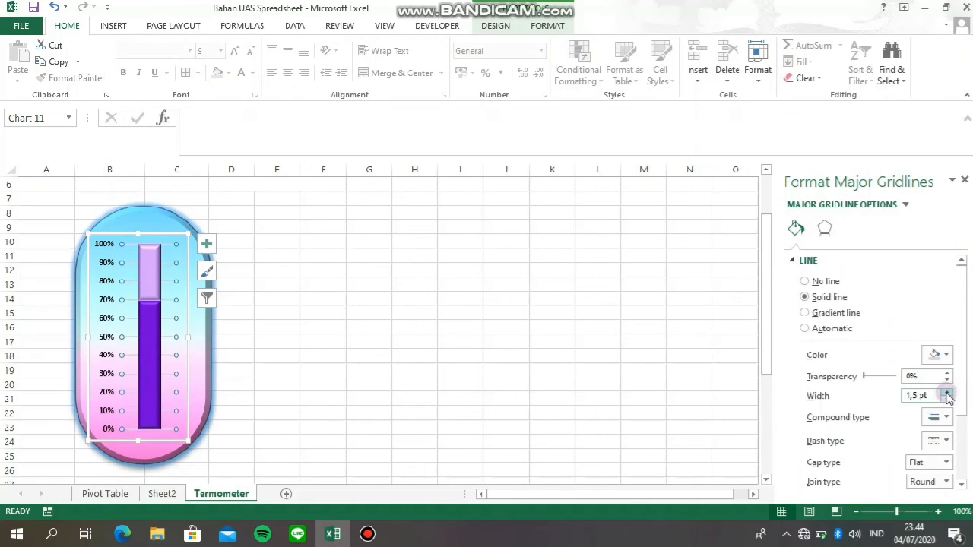
double_click(913, 374)
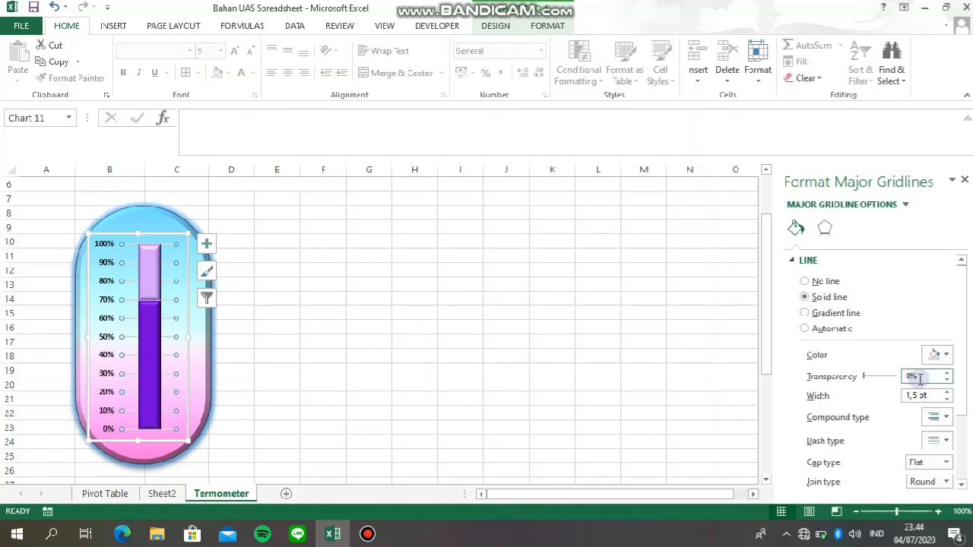
key("BackSpace")
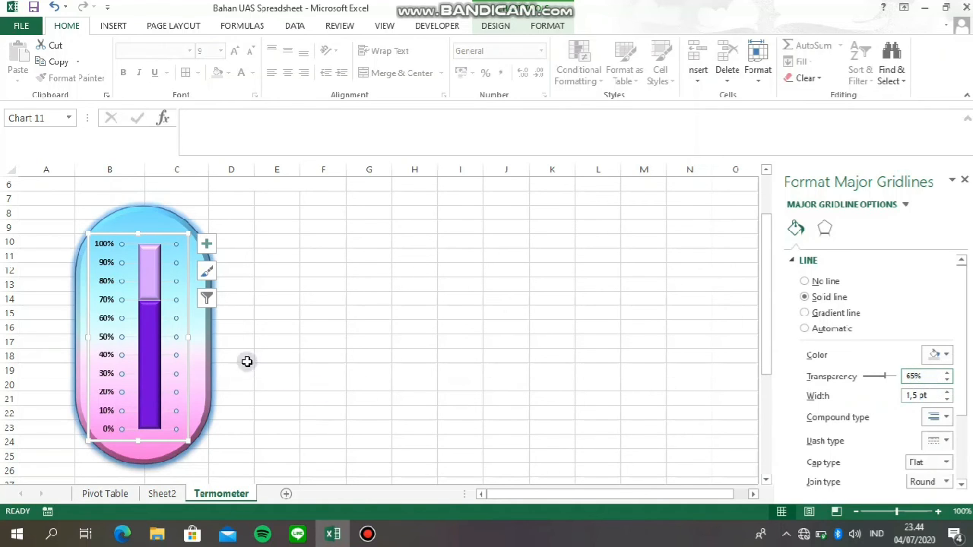
left_click(228, 361)
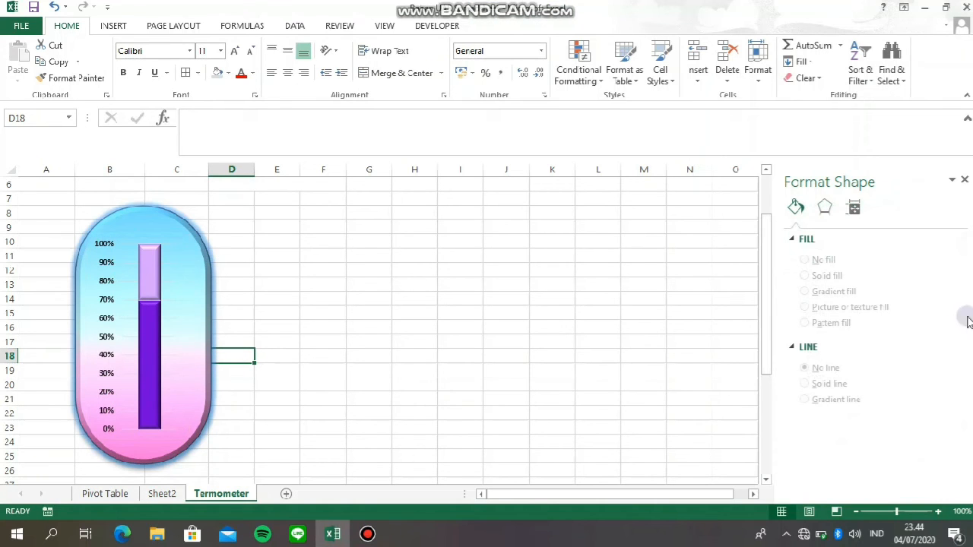
left_click(172, 299)
left_click(938, 354)
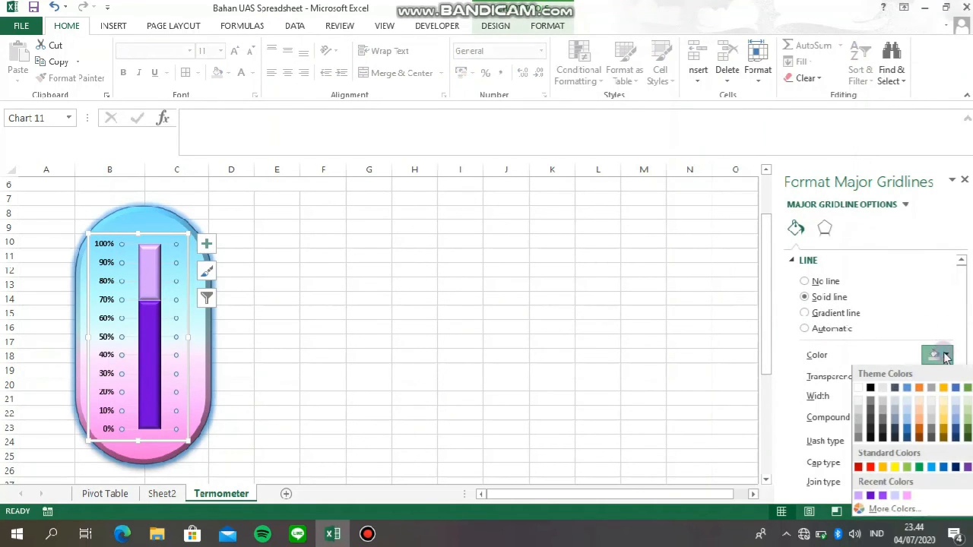
left_click(871, 388)
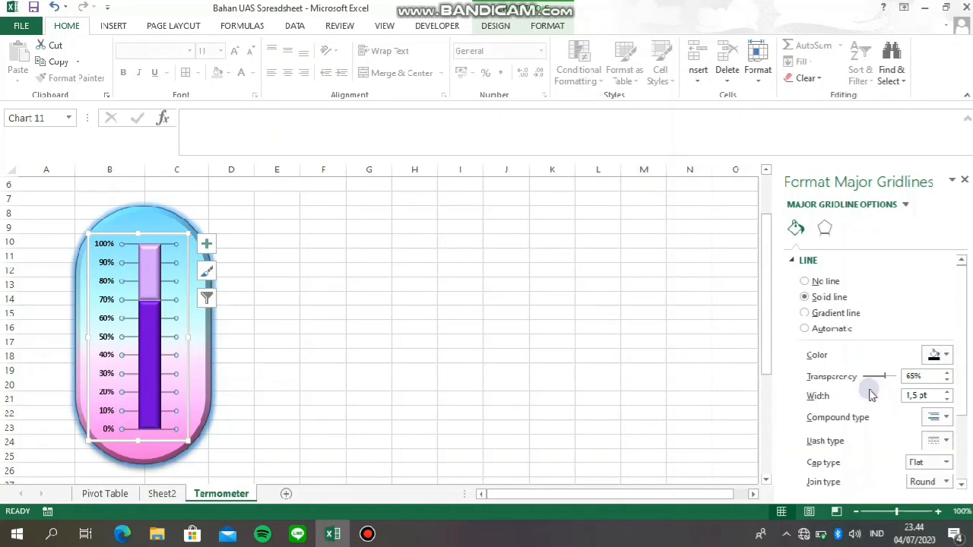
left_click(273, 319)
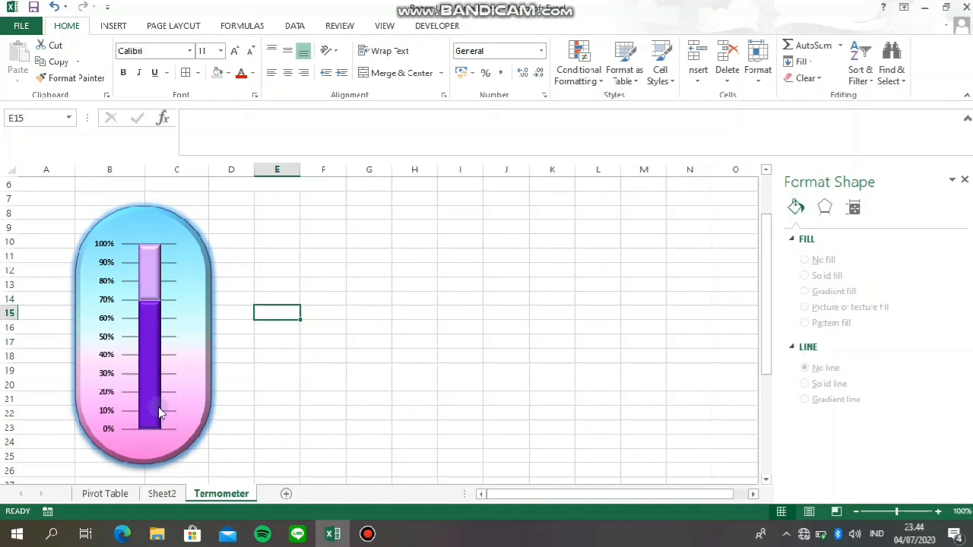
Draw an oval about 1.3 cm wide and 0.9 cm high over the base of the thermometer column at 0%
left_click(124, 28)
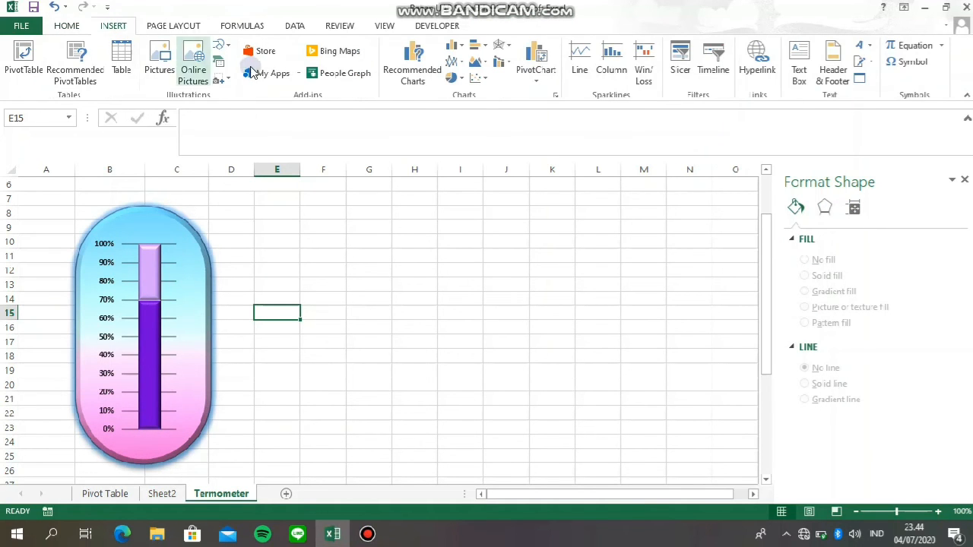
left_click(222, 46)
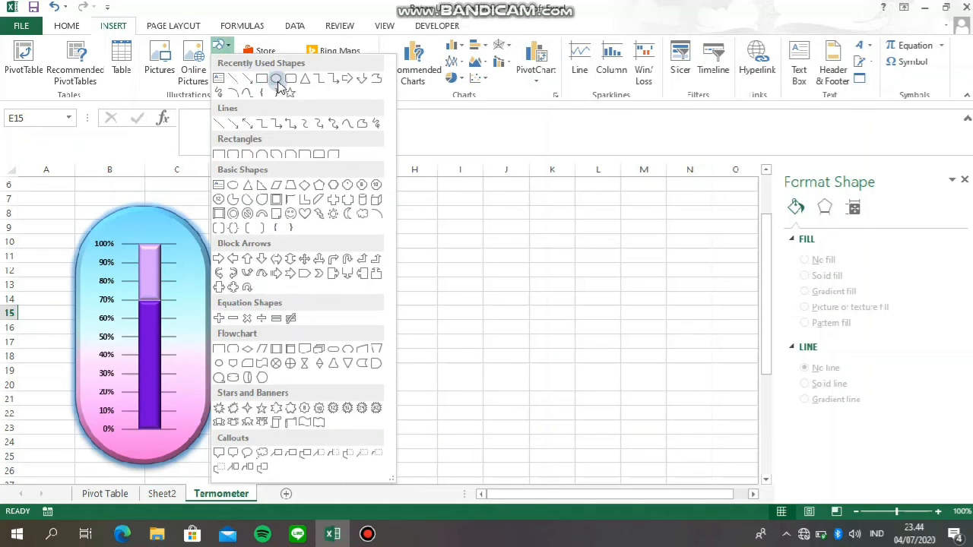
left_click(277, 79)
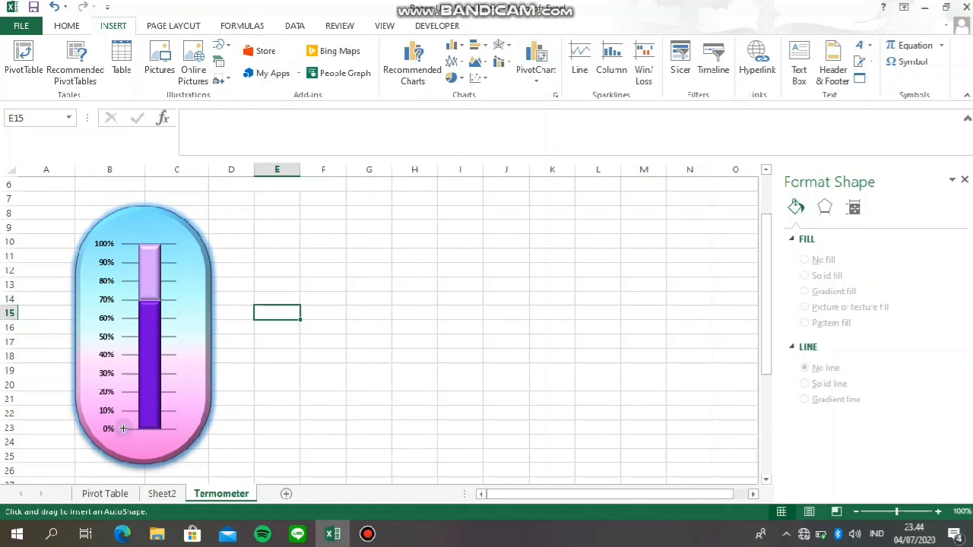
left_click_drag(132, 421, 165, 441)
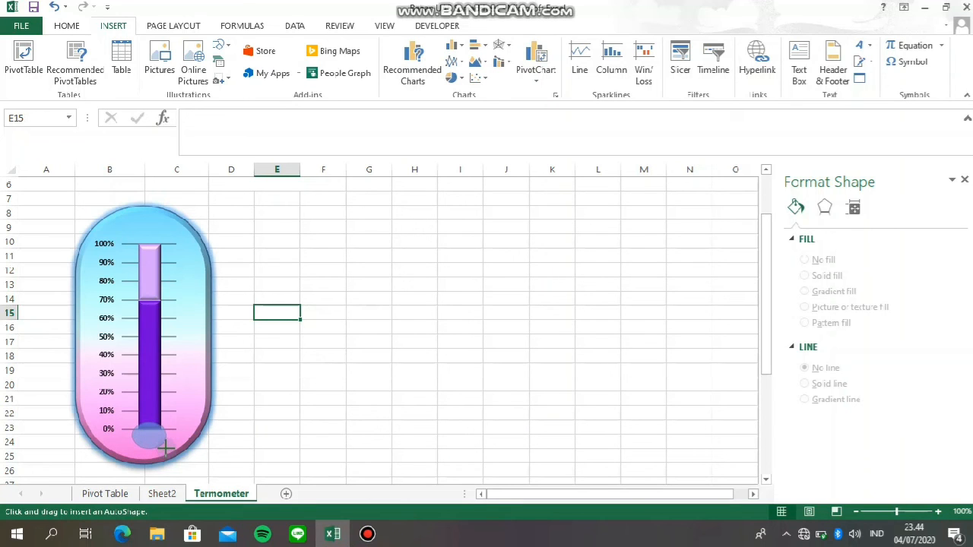
left_click_drag(165, 445, 166, 447)
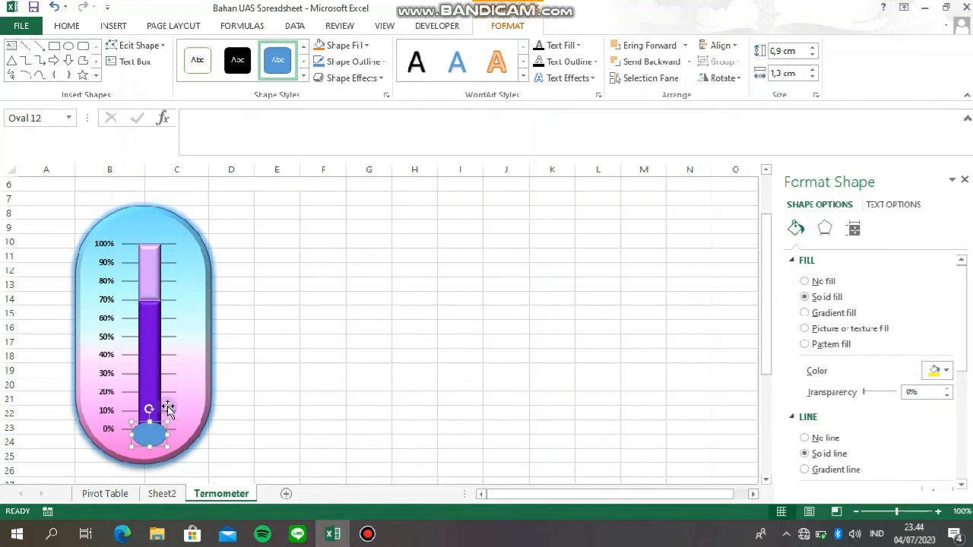
Give the oval the first top bevel preset and fill it with the same dark purple as the column
left_click(824, 230)
left_click(821, 336)
left_click(827, 375)
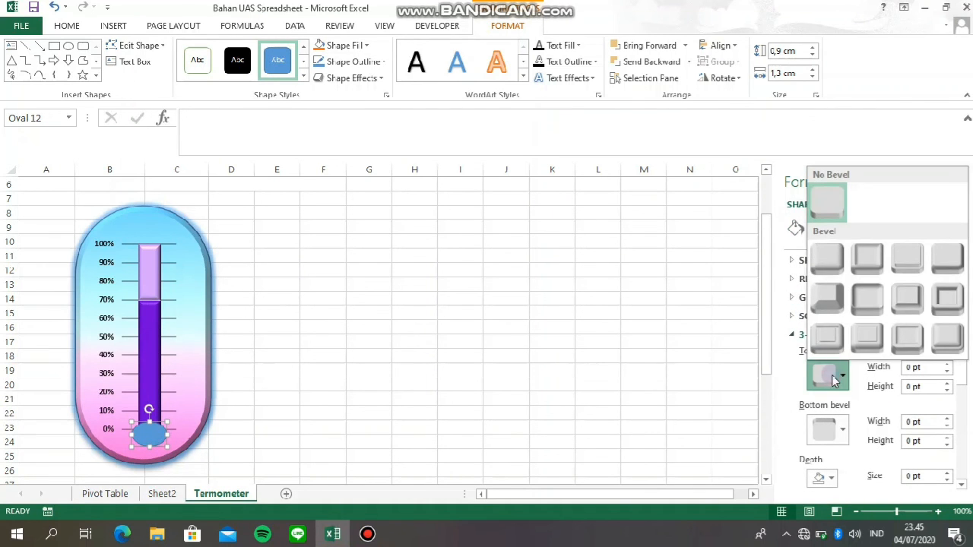
left_click(817, 271)
left_click(796, 228)
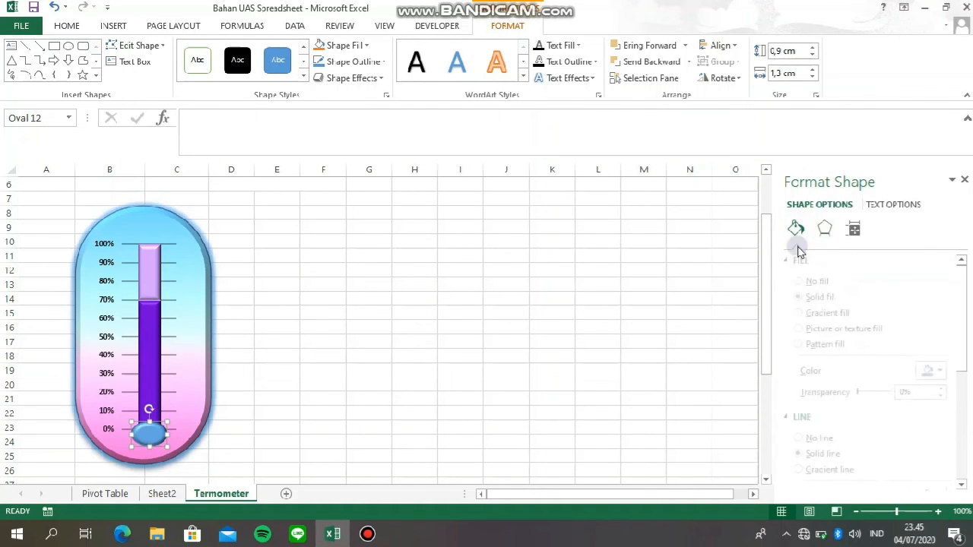
left_click(935, 370)
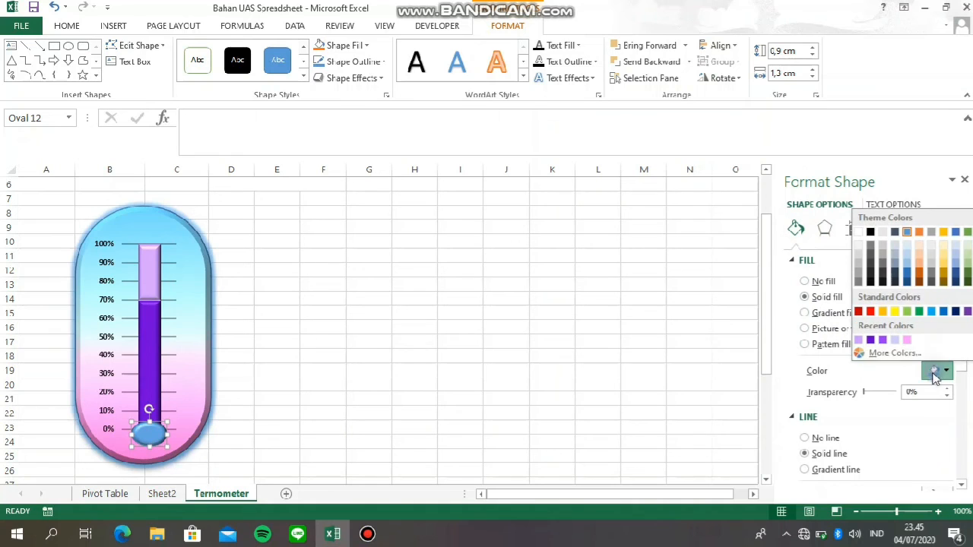
left_click(873, 342)
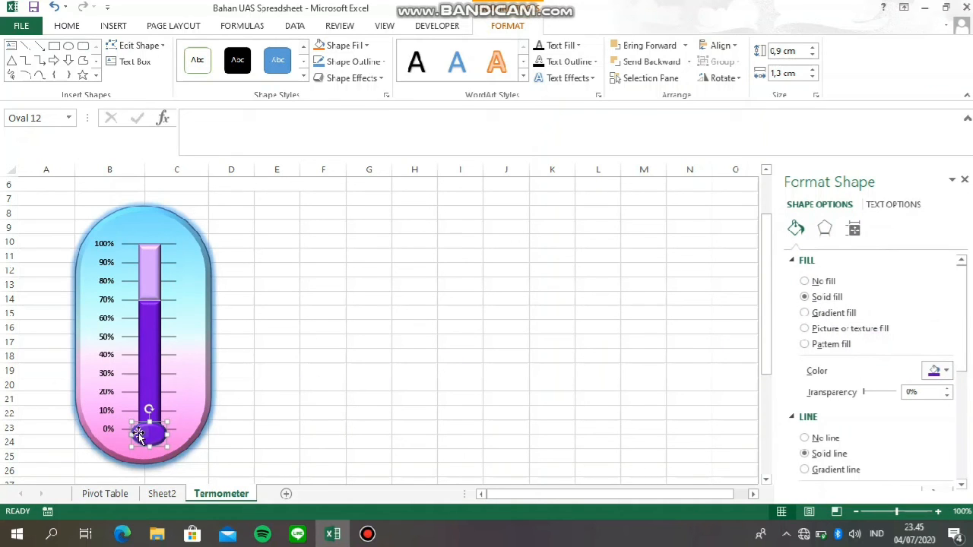
Shift the purple oval slightly down so it sits centred beneath the column as the thermometer bulb
left_click_drag(152, 435, 150, 440)
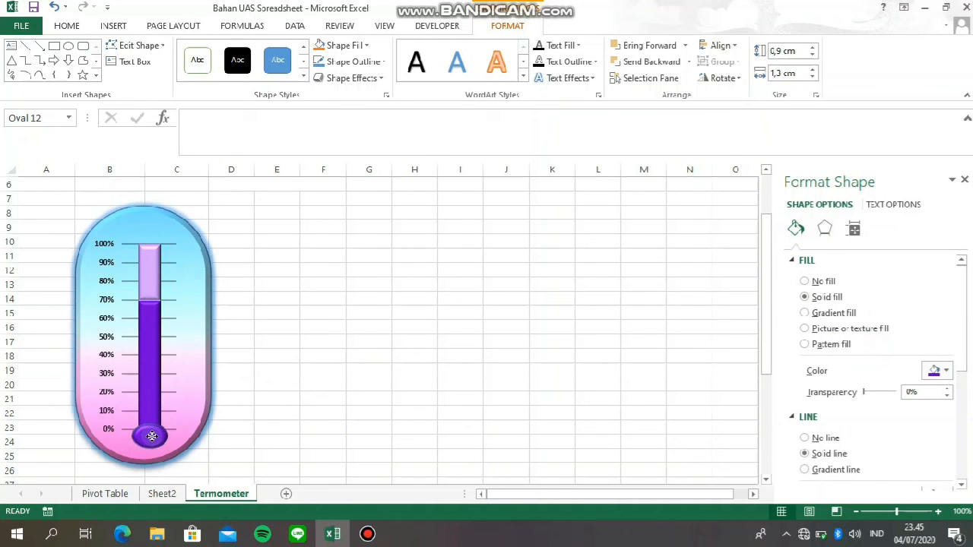
mouse_move(152, 436)
left_mouse_down()
mouse_move(150, 448)
mouse_move(154, 433)
mouse_move(141, 431)
mouse_move(150, 437)
left_mouse_up()
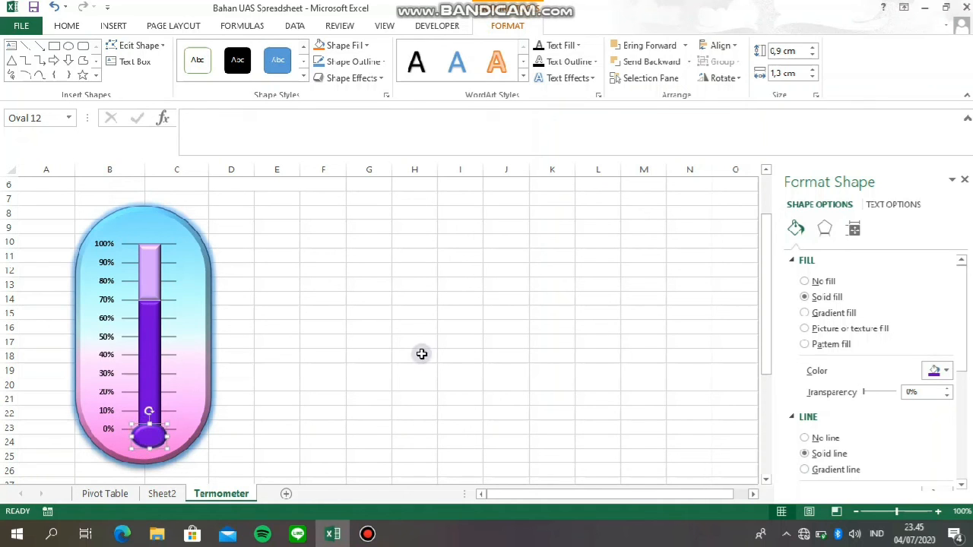
left_click(422, 352)
Merge and center cells B6:C6 above the thermometer and enter the bold heading PELAYANAN
scroll(213, 308, "up", 2)
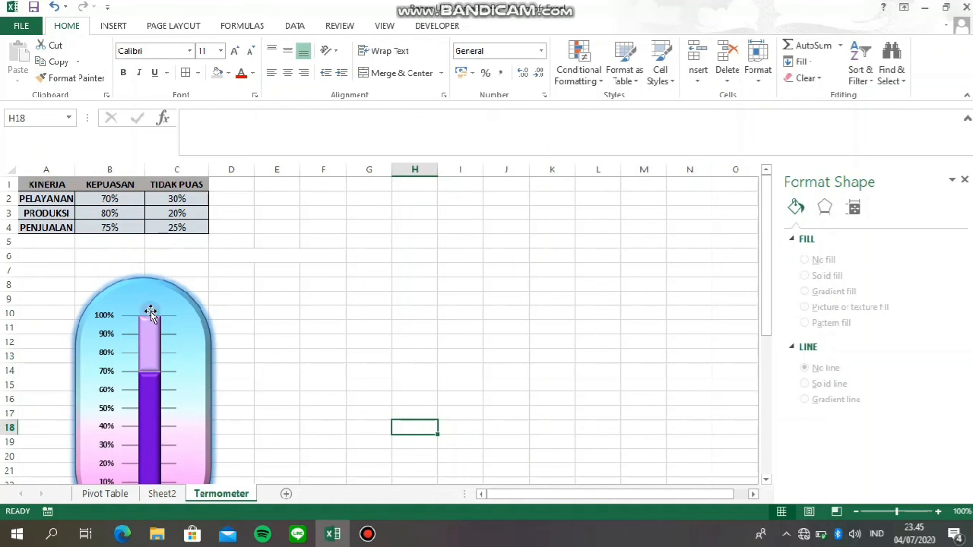
left_click_drag(80, 255, 197, 253)
left_click(402, 73)
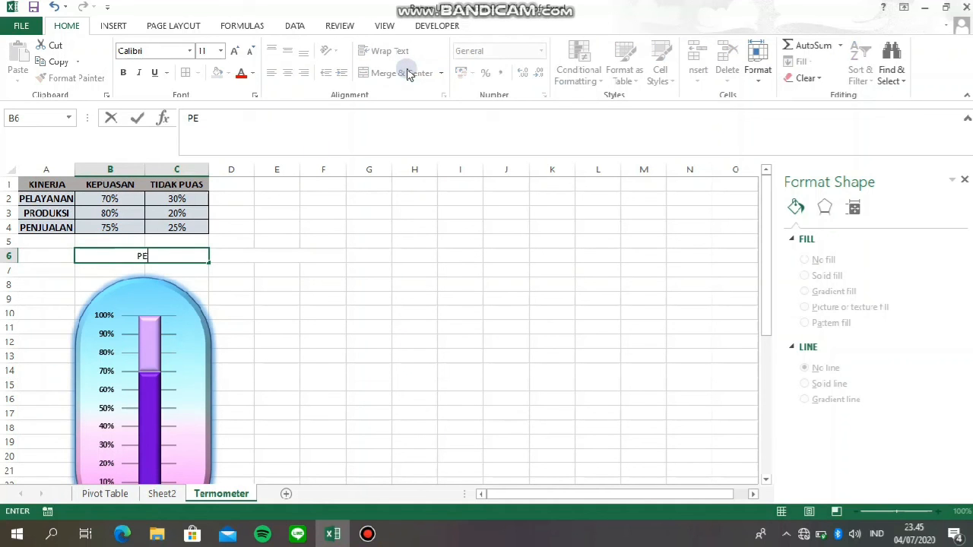
type("ANAN")
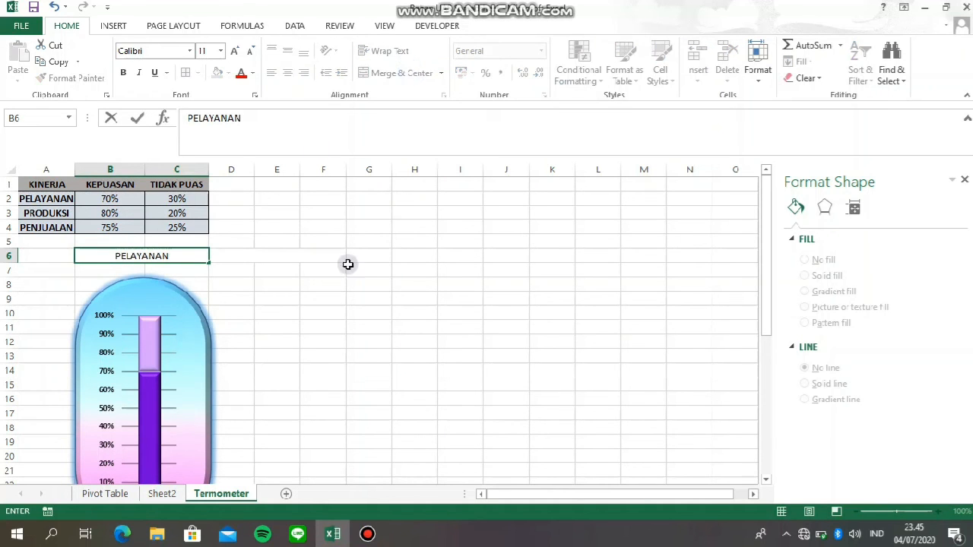
left_click(214, 267)
left_click(184, 256)
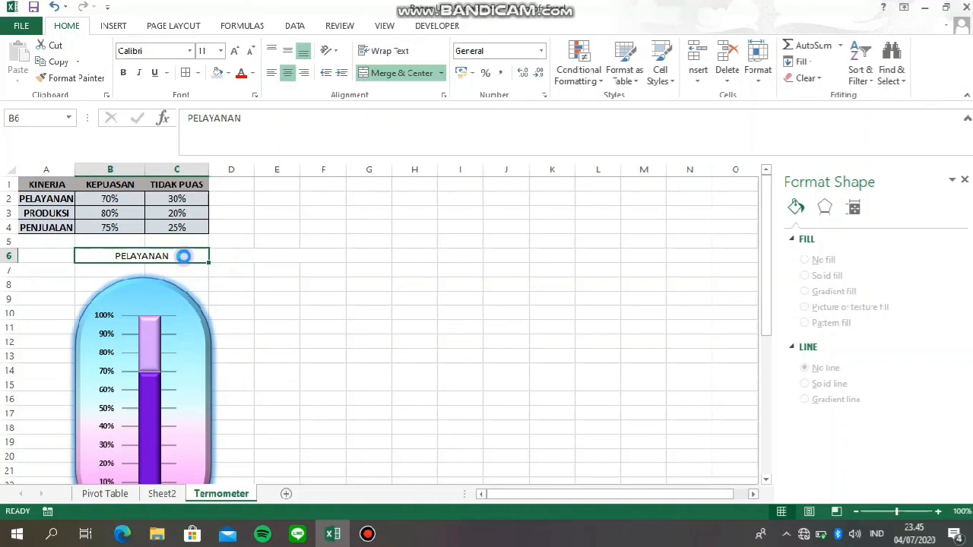
key("ctrl+b")
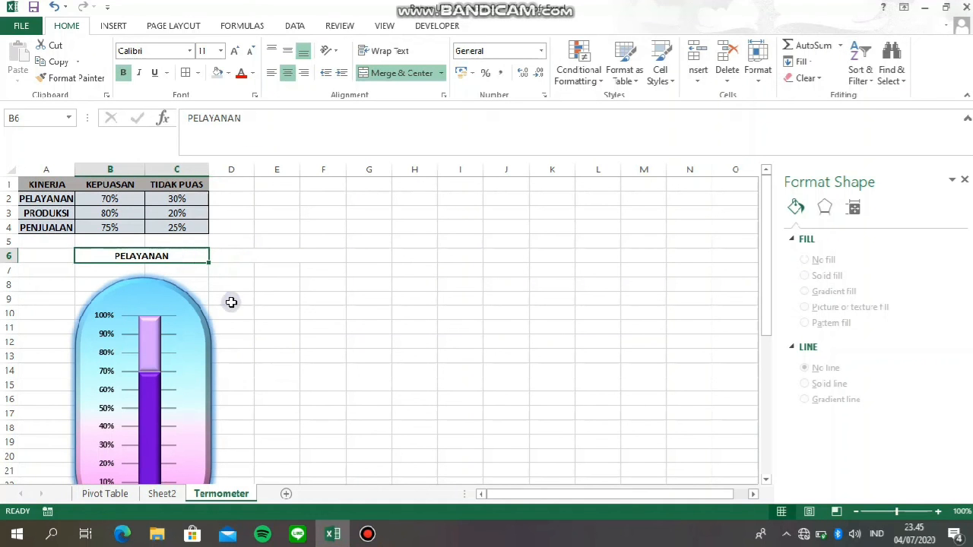
scroll(231, 309, "down", 2)
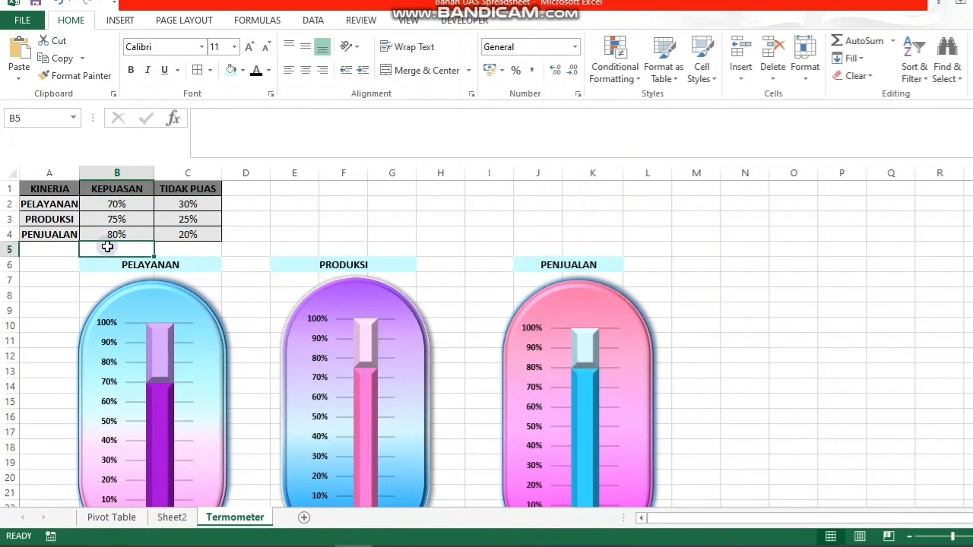
Set the KEPUASAN values to 80% for PRODUKSI in B3 and 85% for PENJUALAN in B4
double_click(116, 219)
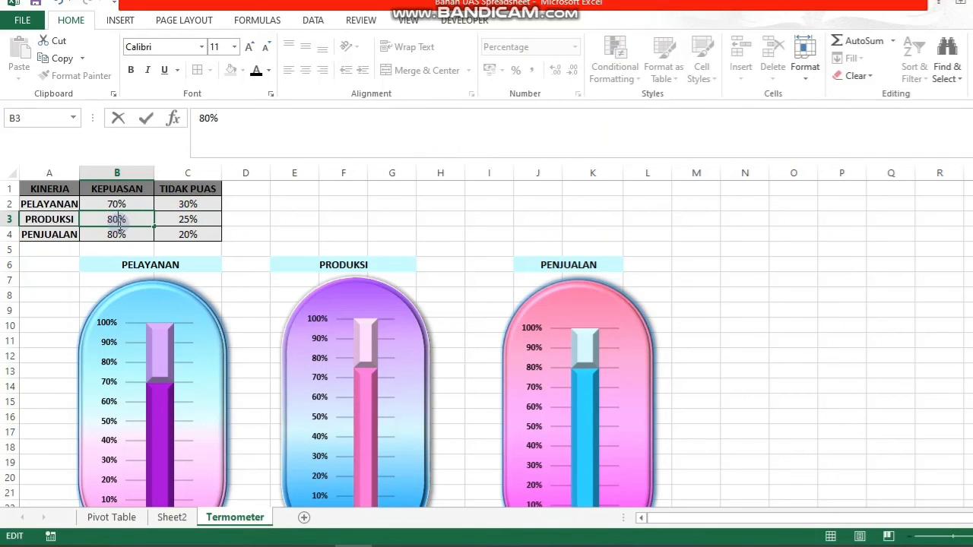
type("80")
key("Return")
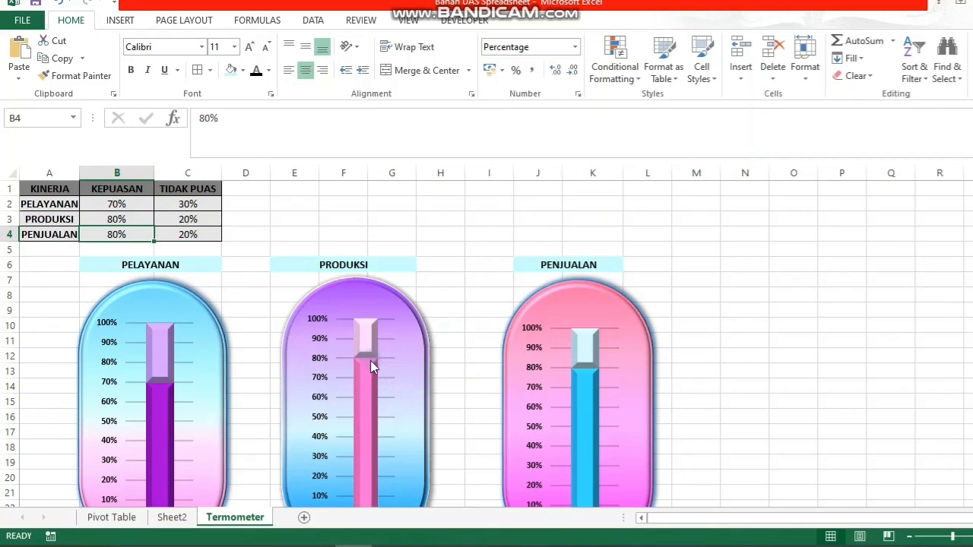
double_click(118, 235)
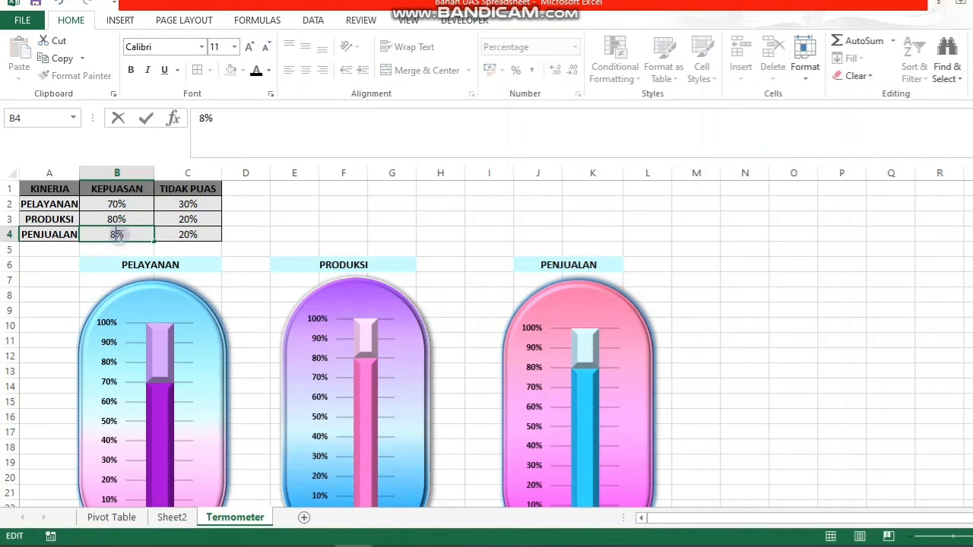
key("Return")
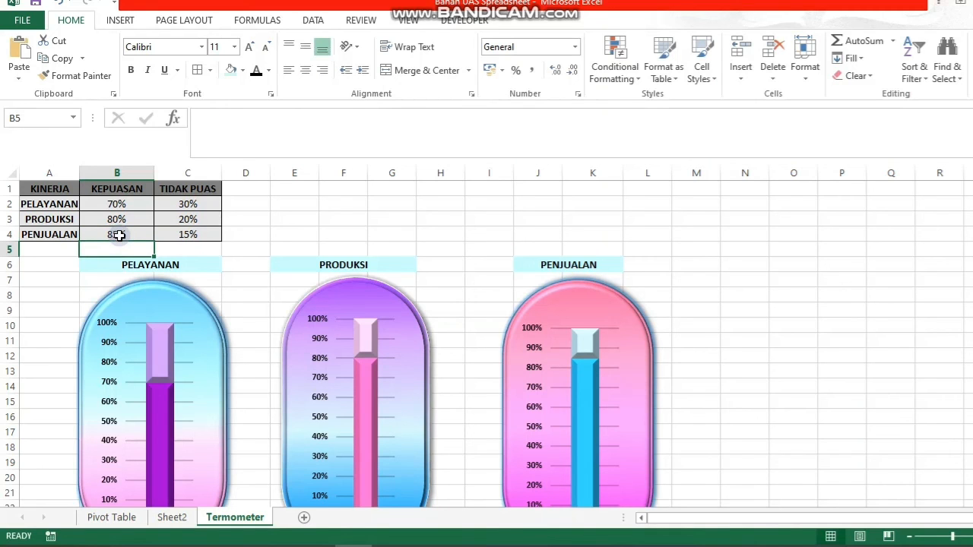